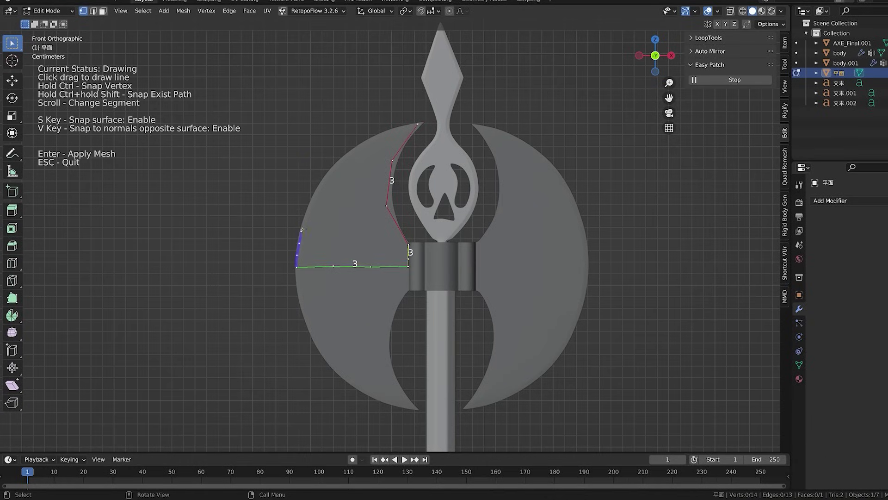
- Patch the axe's loop, close the file browser, image editor and viewport areas, and select Body
drag(301, 229, 418, 124)
key(shift+z)
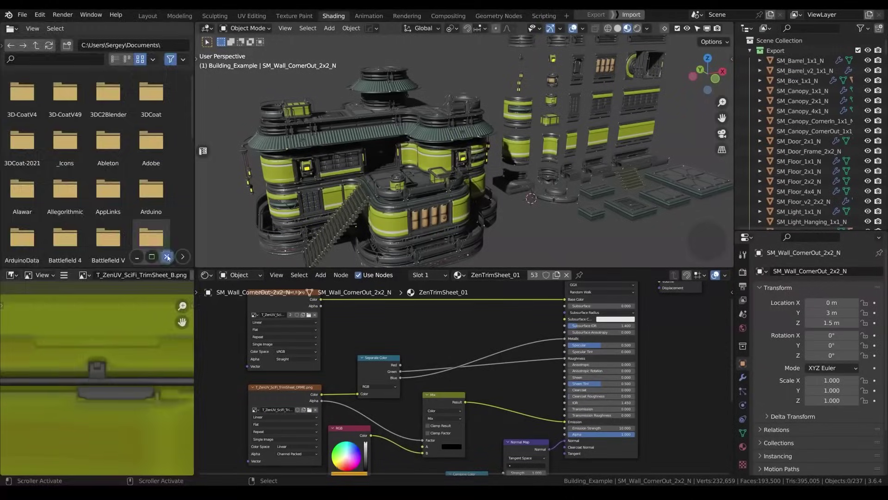
click(167, 257)
click(166, 465)
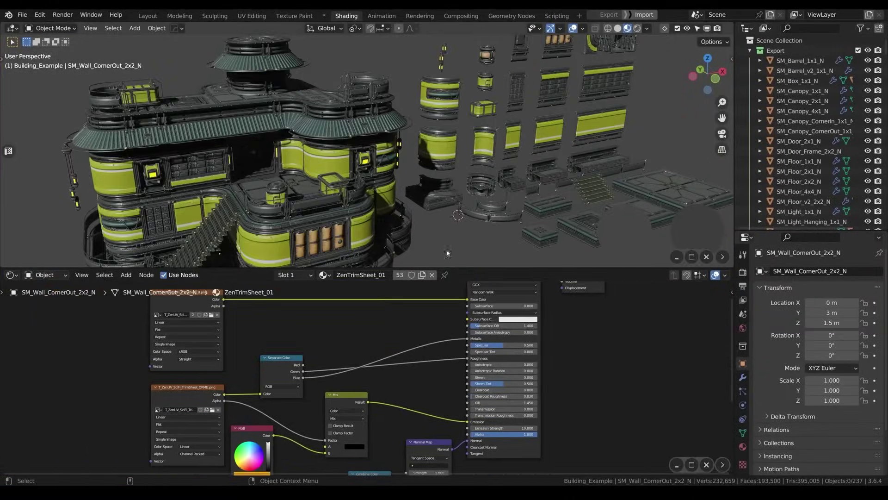
click(707, 257)
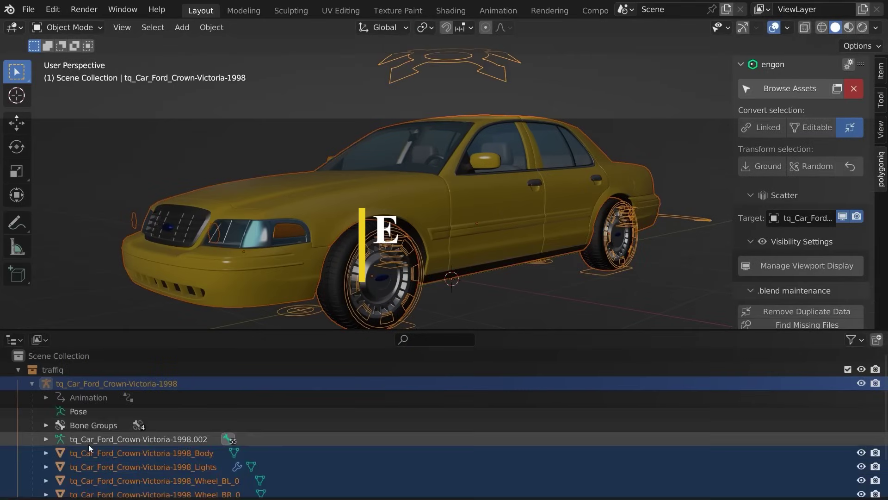
click(96, 448)
- Put the car body into Edit Mode, then select all three trees and randomize them with engon
key(Tab)
click(70, 27)
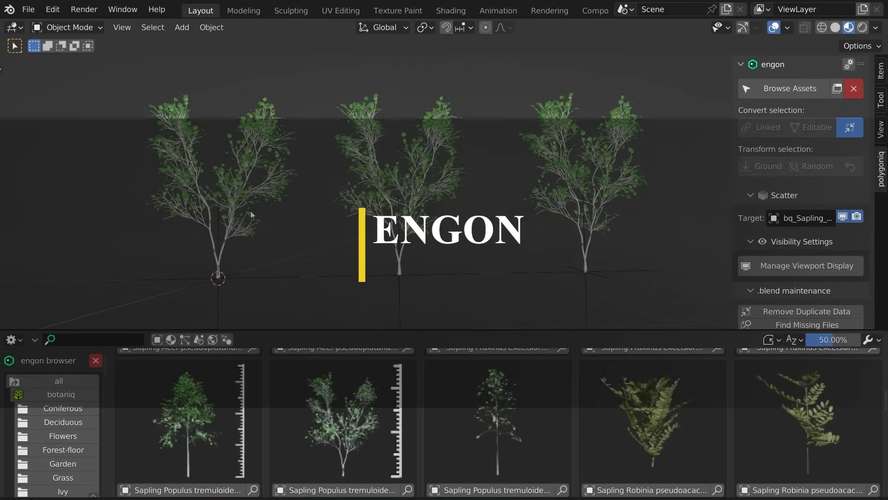
key(a)
click(813, 166)
- Re-randomize the trees, drop the cone, cylinder and torus onto the terrain, and scatter European Meadow grass
click(813, 166)
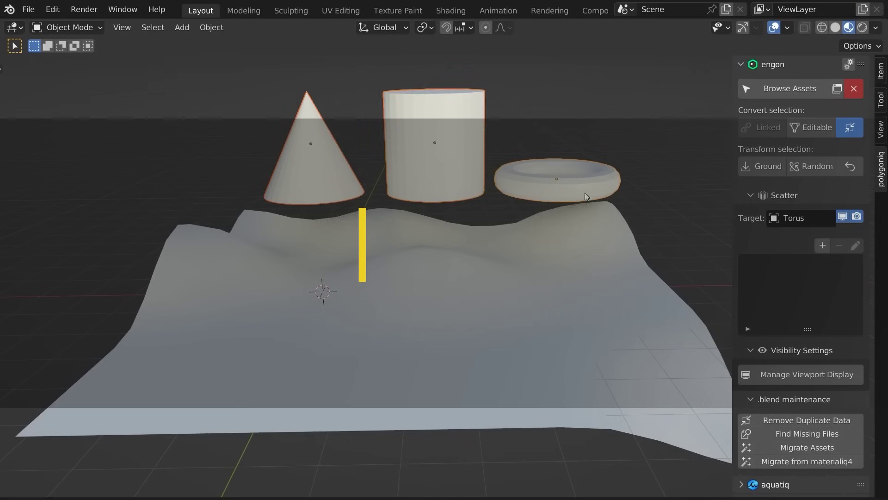
click(775, 172)
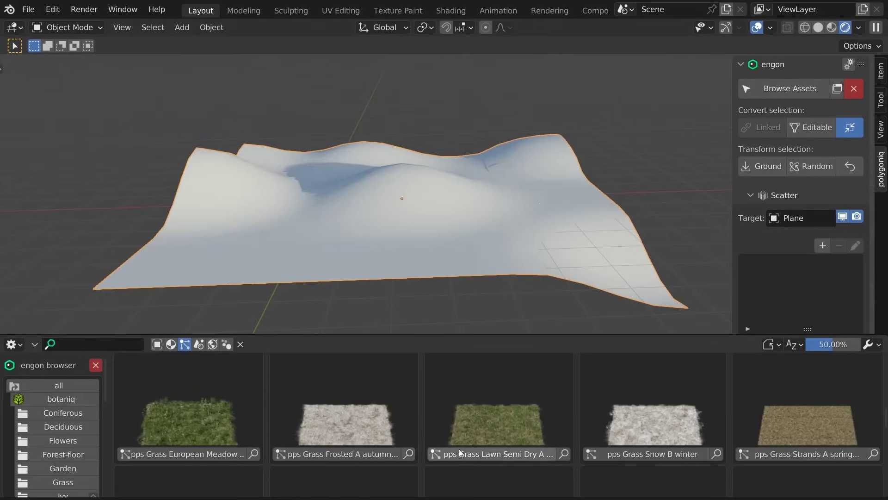
click(185, 454)
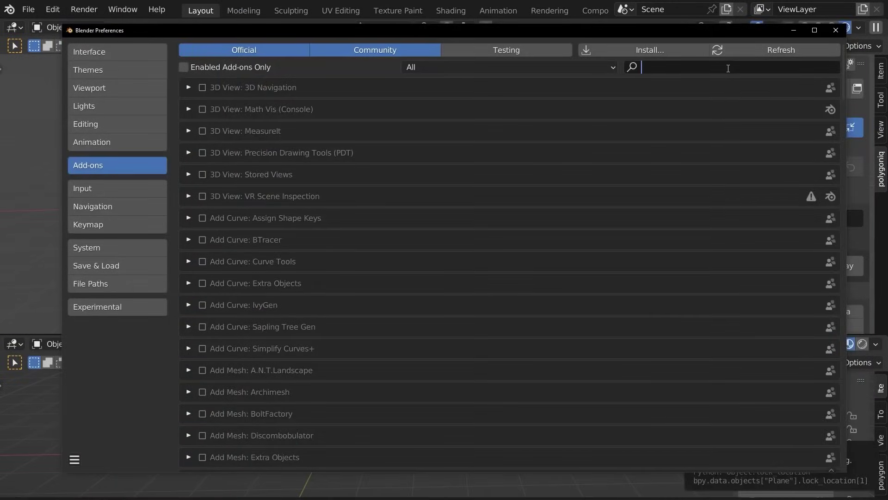
- Filter the add-ons list by 'eng' and scroll through engon's installed asset packs
text(engon)
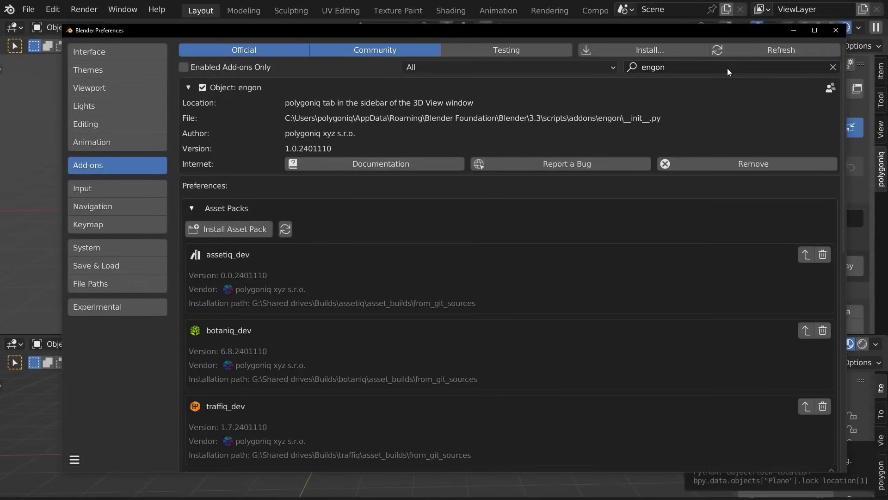
scroll(717, 131, down, 10)
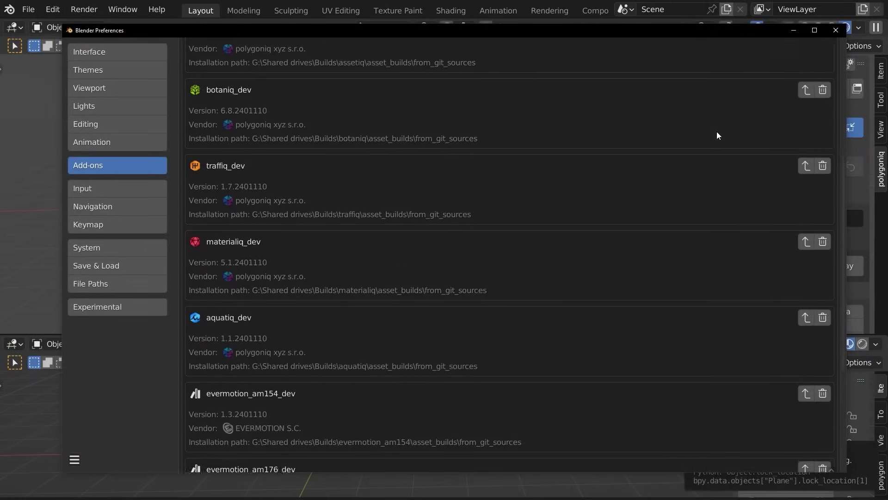
scroll(717, 131, down, 4)
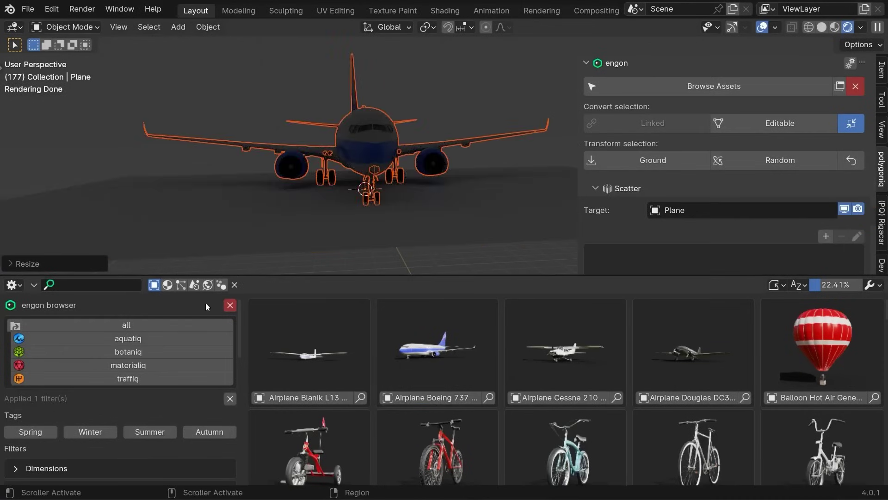
- Apply the CC005 porous material to the ground and the 0900 Azure Sun world environment
click(155, 284)
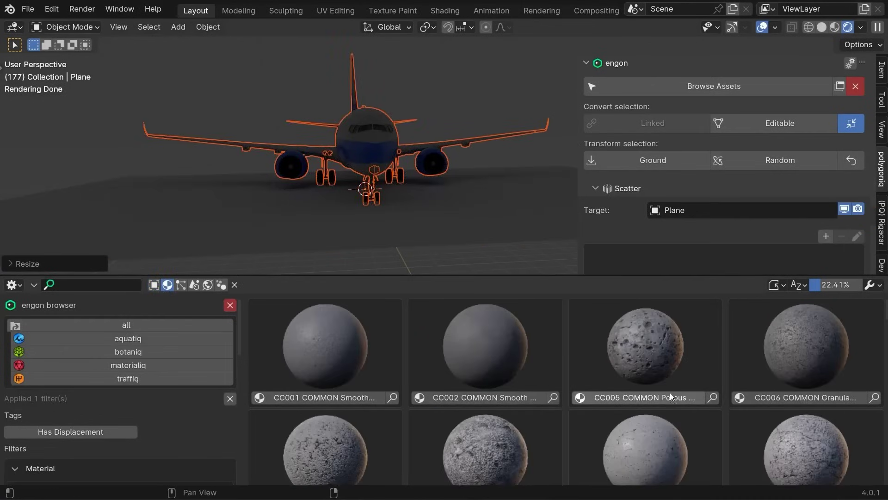
click(537, 229)
click(656, 397)
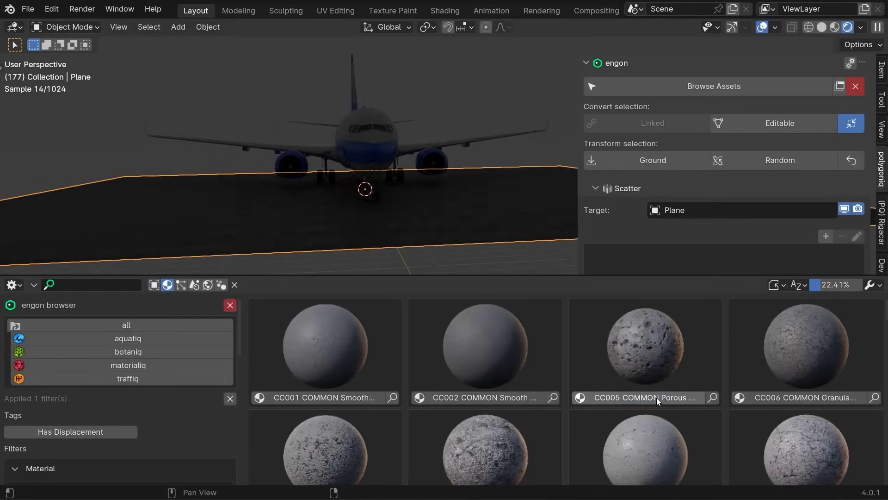
click(208, 285)
click(536, 254)
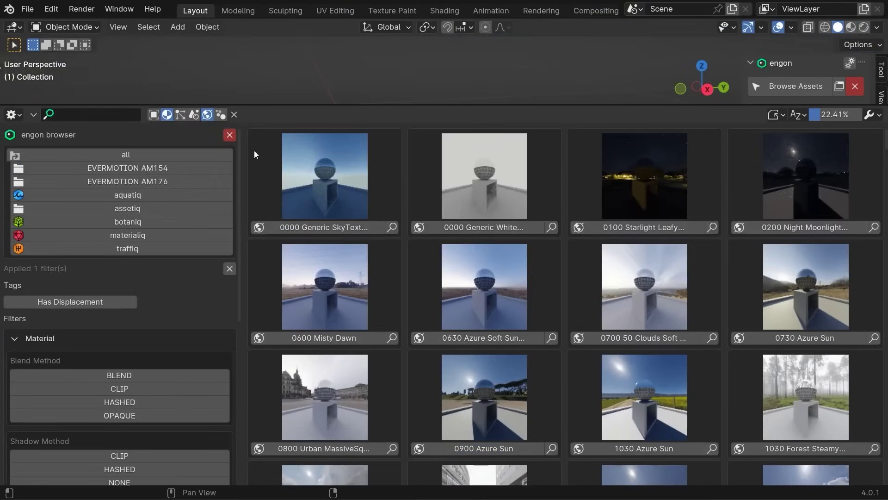
- Clear the material and world filters and limit assets to 5000 triangles maximum
click(206, 114)
click(170, 115)
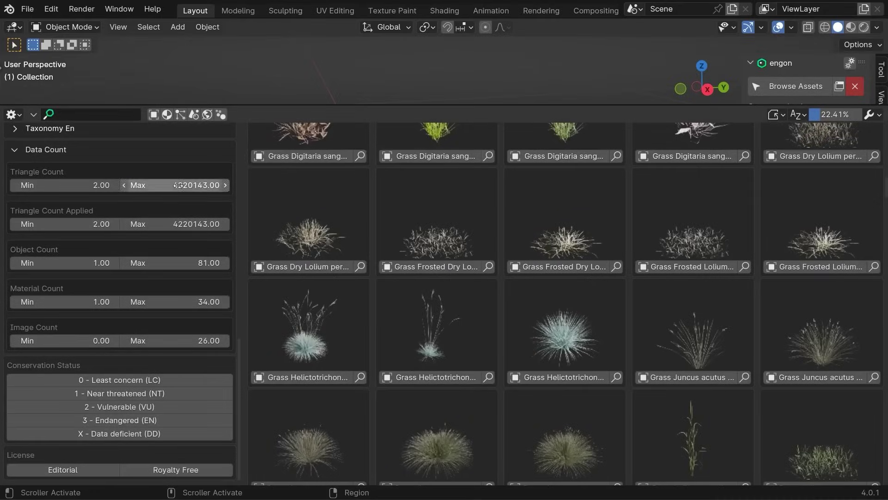
click(180, 198)
text(5000)
key(Return)
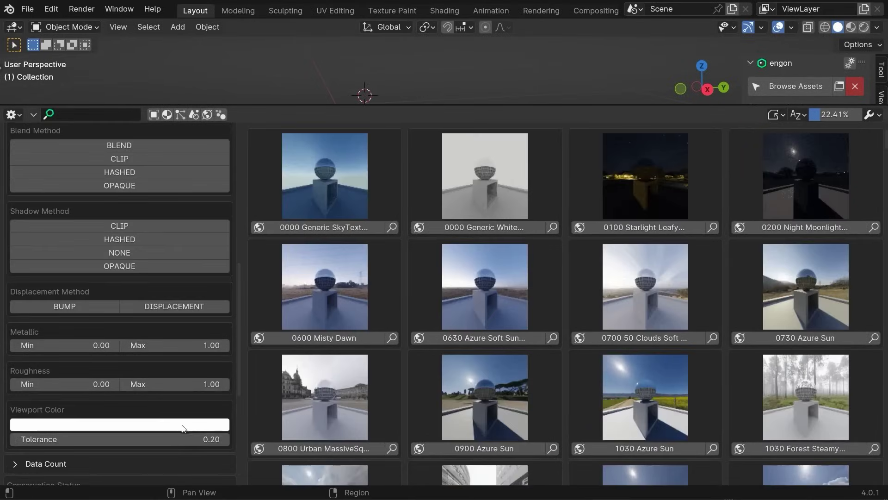
- Filter assets by a purple viewport colour, then place an Abies and a Cedrus tree
click(183, 427)
drag(92, 283, 121, 270)
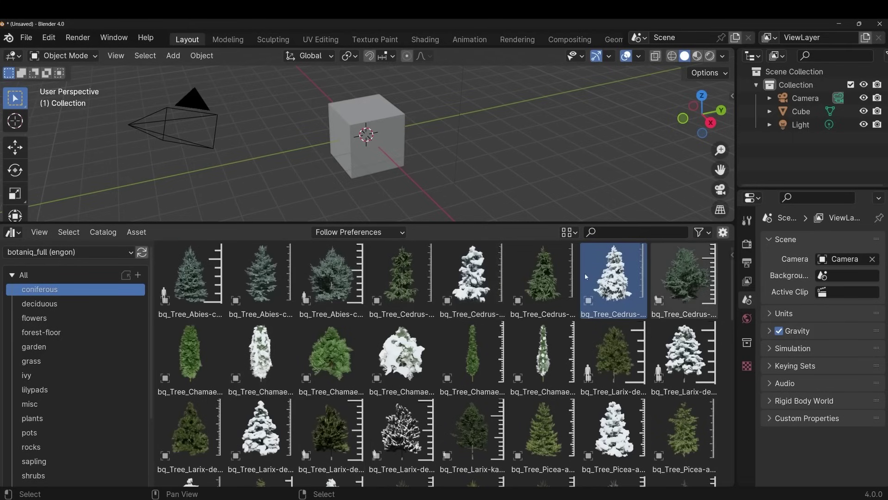
drag(338, 306, 481, 157)
drag(544, 277, 296, 169)
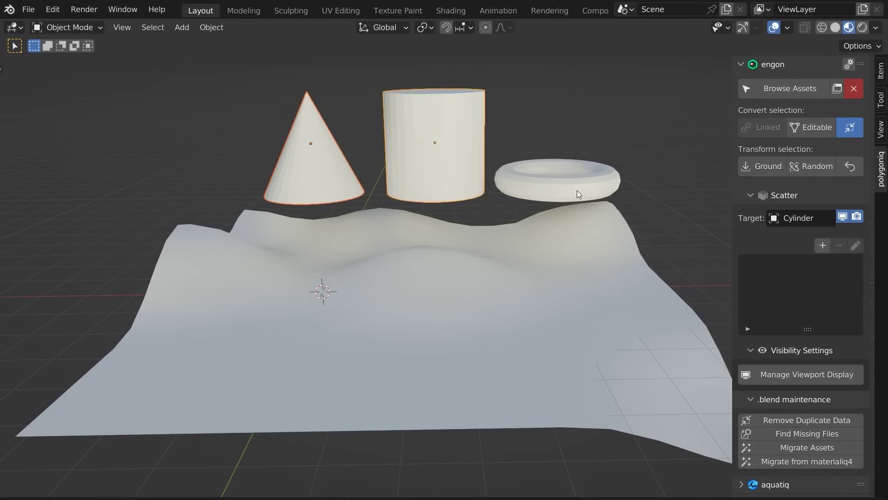
- Drop the primitives onto the terrain, then select the three saplings and randomize them three times
click(775, 174)
click(242, 198)
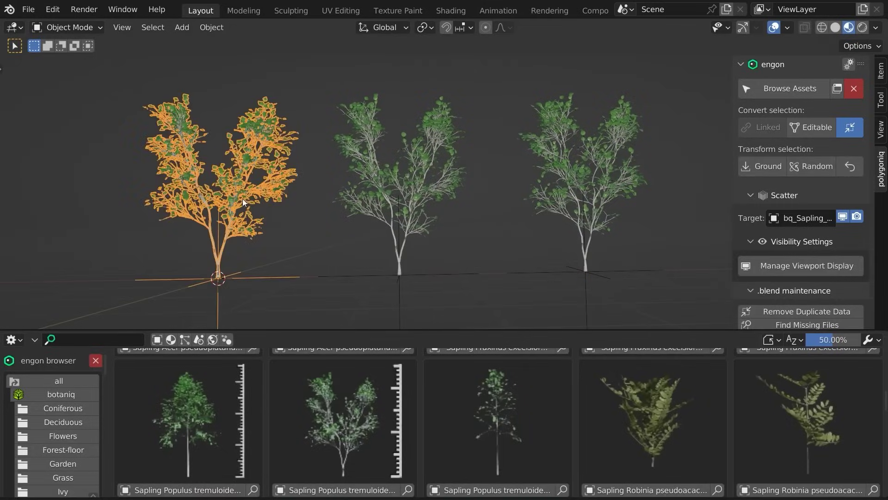
shift+click(393, 199)
shift+click(578, 199)
click(808, 165)
click(808, 164)
click(808, 165)
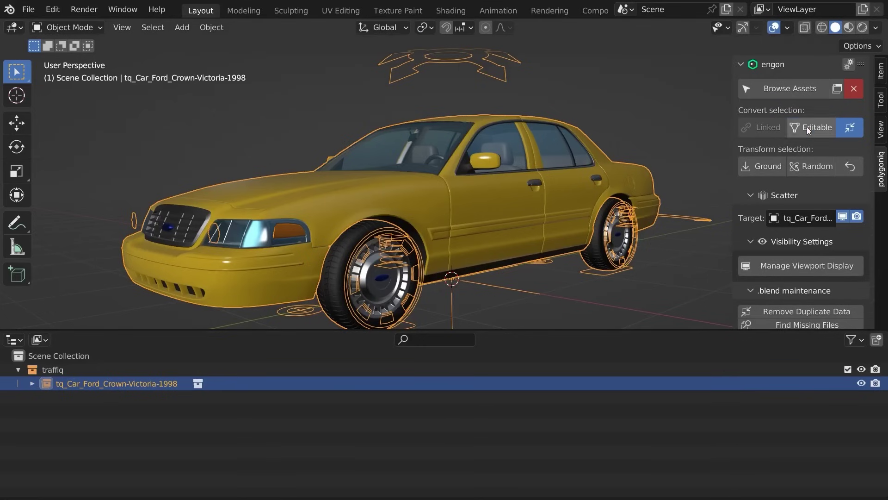
- Convert the linked car to editable objects and switch its Body into Edit Mode
click(807, 127)
click(31, 382)
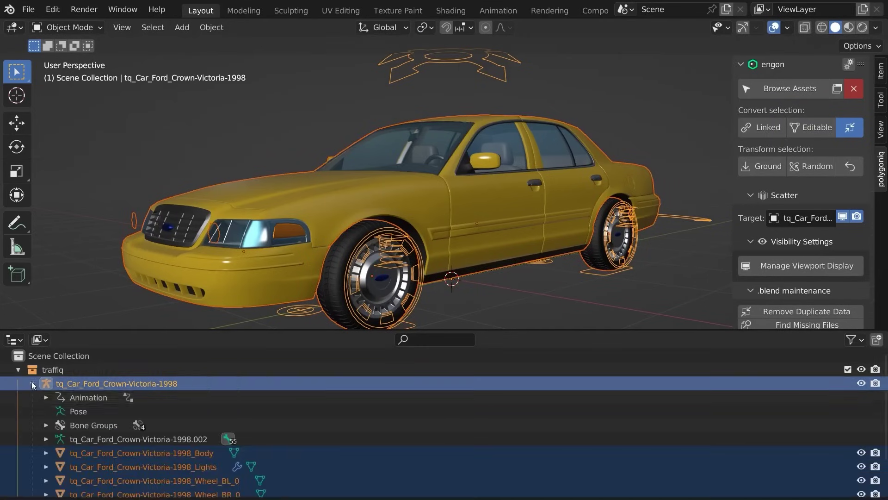
click(92, 448)
click(67, 27)
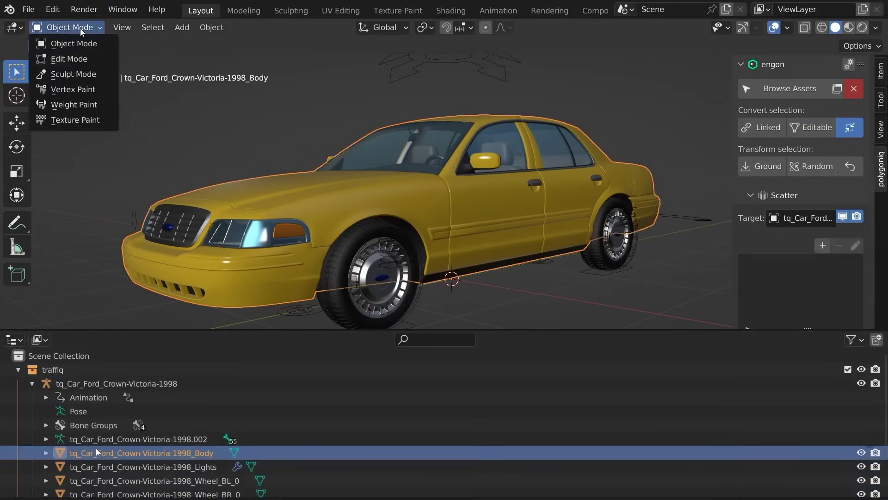
click(69, 59)
click(78, 29)
- Return the car body to Object Mode and scatter European Meadow grass over the terrain
click(74, 47)
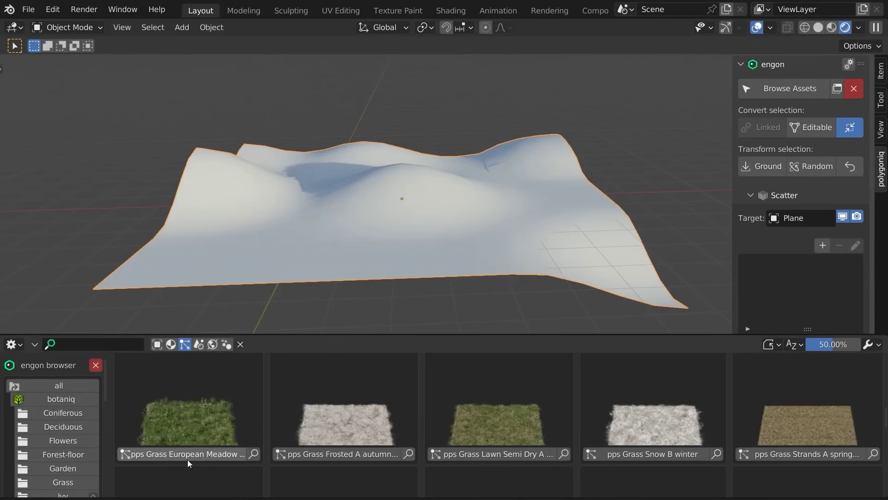
click(187, 459)
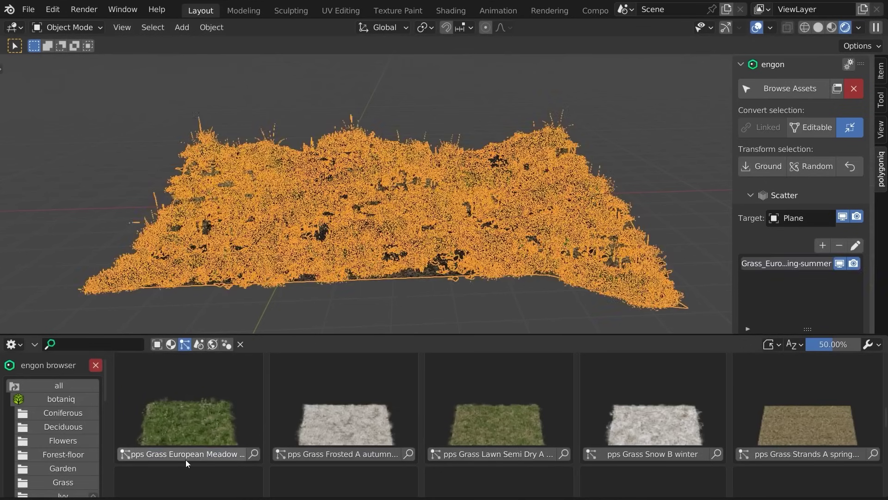
click(240, 318)
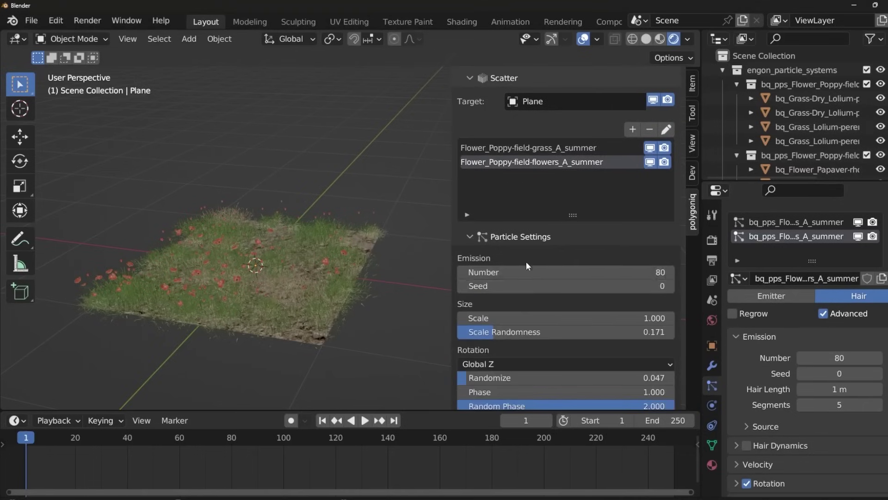
- Set the poppy-field scatter's particle rotation to Global Z
click(510, 270)
click(479, 380)
scroll(564, 277, down, 3)
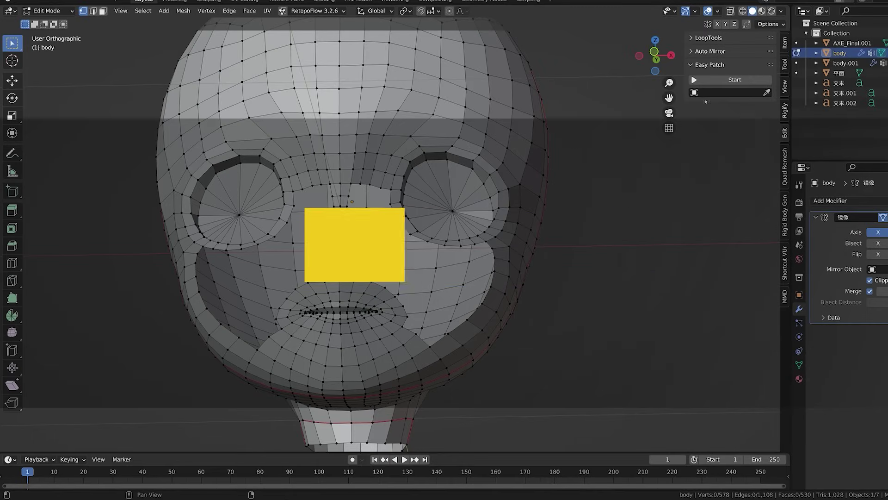
- Start Easy Patch drawing on the character head mesh
click(721, 80)
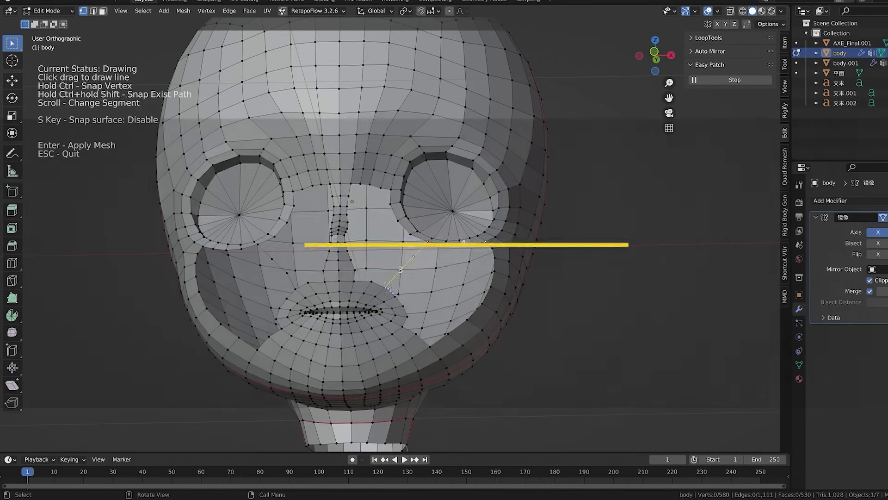
- Draw an edge down from the lip corner to close the cheek loop and cycle its fill pattern
mouse_move(386, 287)
mouse_down()
mouse_move(406, 308)
mouse_move(402, 325)
mouse_up()
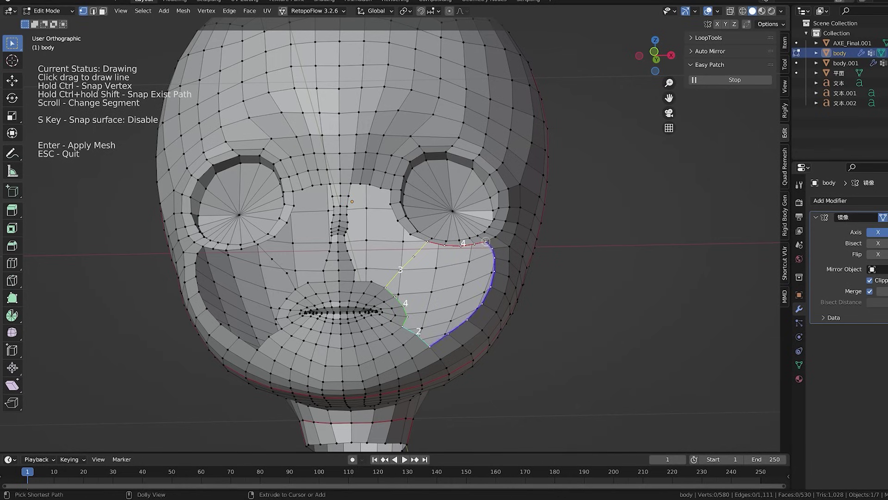
drag(486, 241, 485, 241)
middle_drag(486, 241, 376, 305)
ctrl+scroll(384, 306, up, 2)
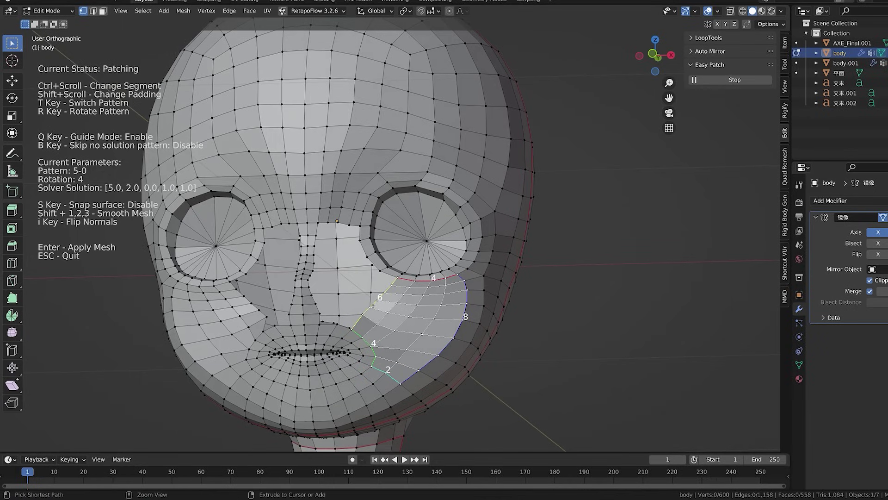
ctrl+scroll(373, 306, up, 2)
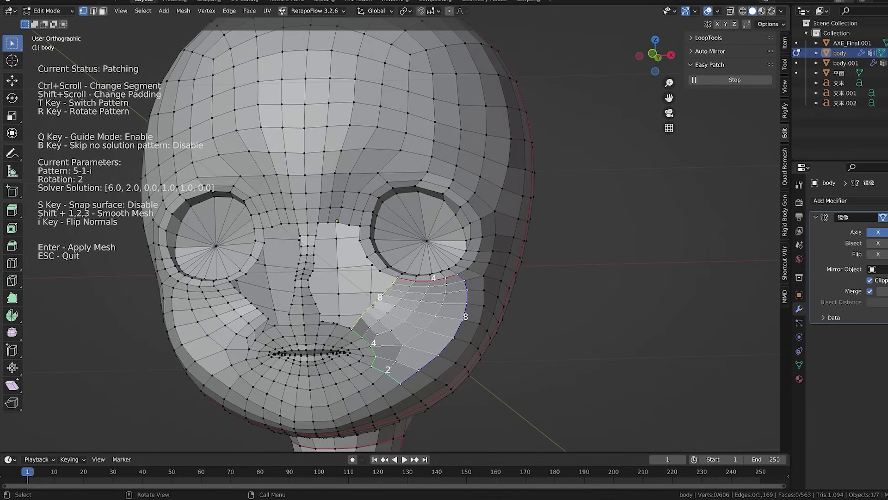
key(t)
key(t)
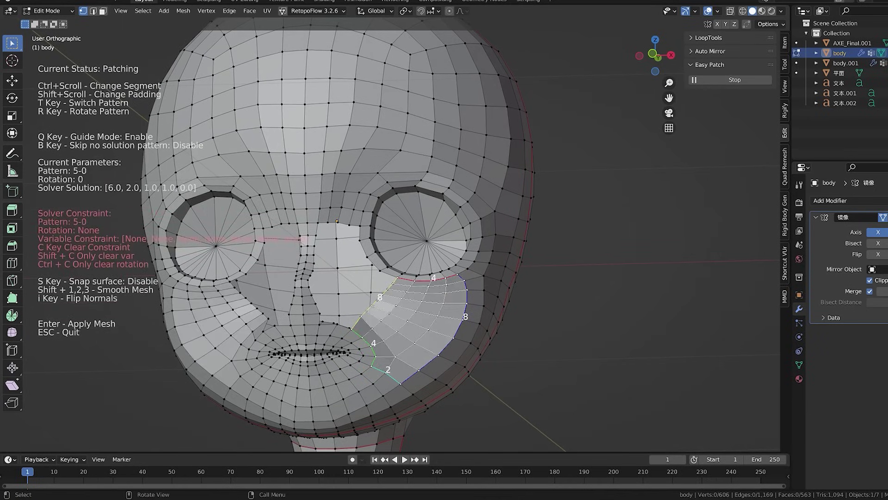
middle_drag(373, 306, 342, 307)
- Apply the cheek patch, then outline a new patch around the nose gap
key(Return)
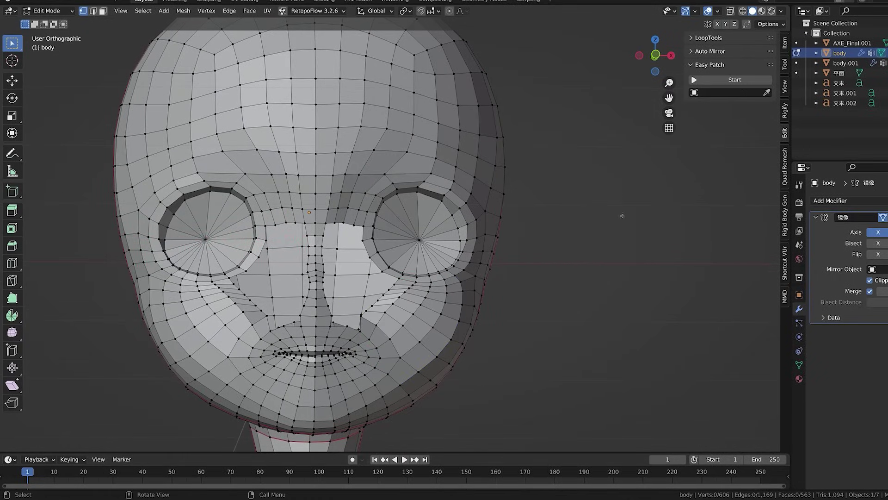
click(741, 83)
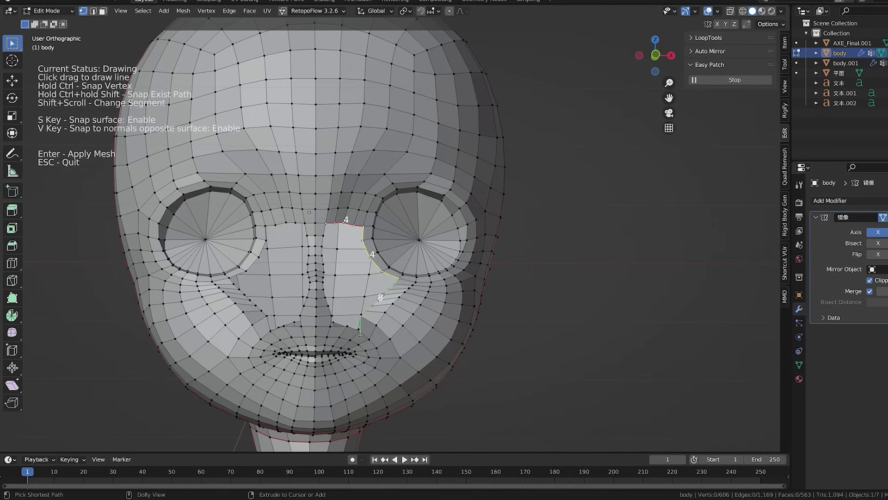
middle_drag(361, 335, 355, 332)
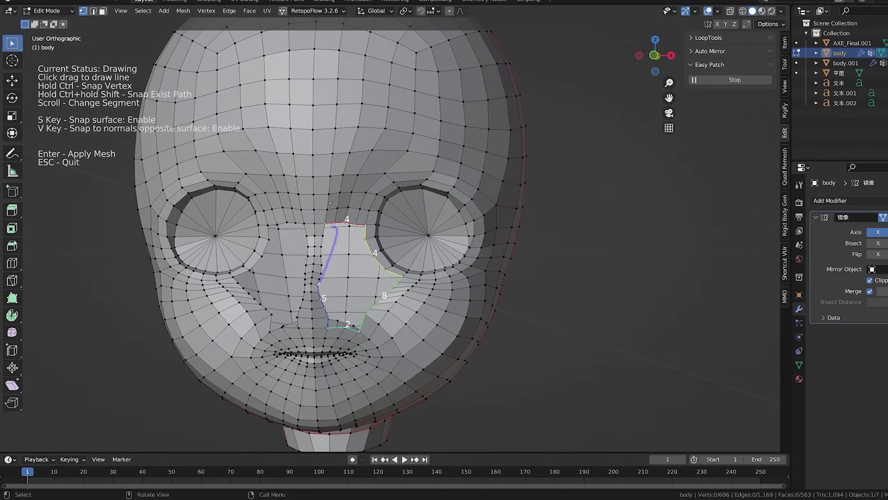
drag(326, 223, 325, 223)
middle_drag(325, 223, 352, 222)
- Switch the solver pattern so the nose patch fills, and inspect it from the left side
key(t)
middle_drag(345, 275, 377, 284)
scroll(408, 293, up, 2)
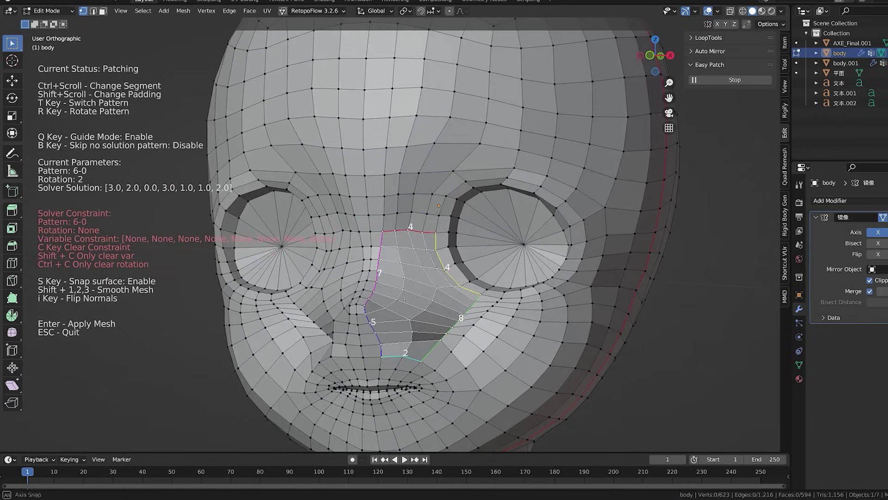
shift+scroll(445, 275, up, 1)
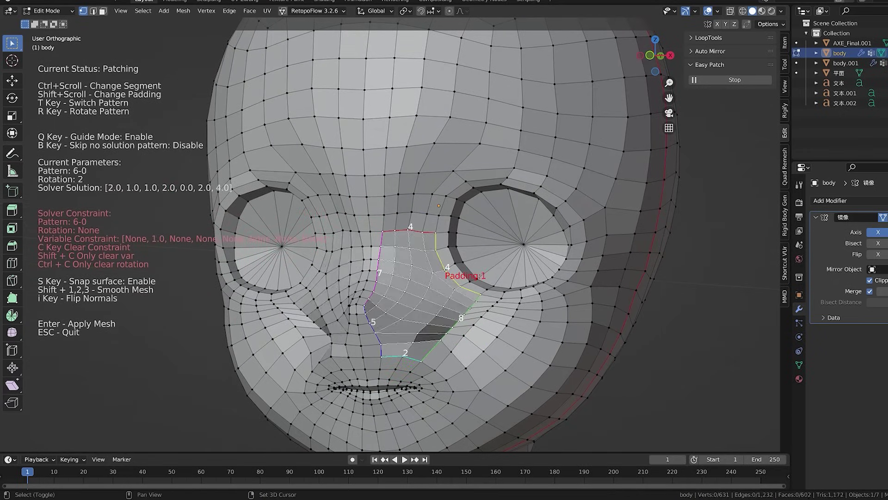
middle_drag(416, 278, 456, 303)
- Apply the nose patch, enter Sculpt Mode and set the brush radius to 178 px
key(Return)
key(ctrl+Tab)
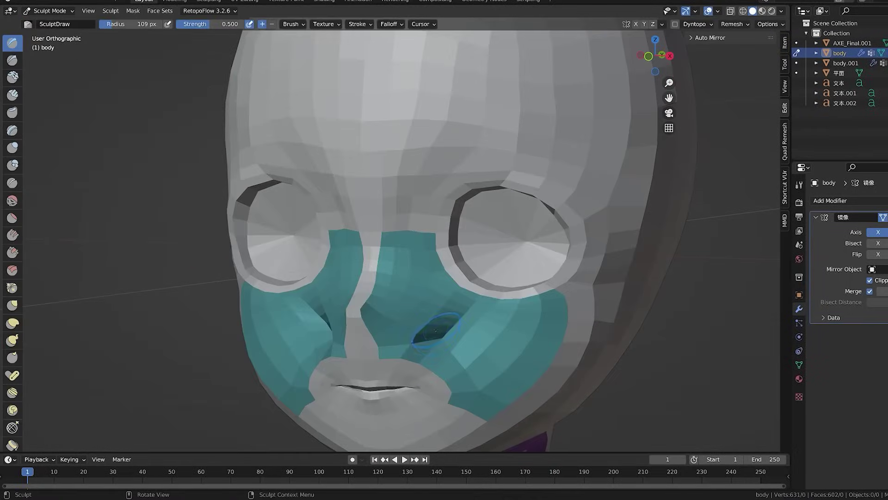
key(shift+w)
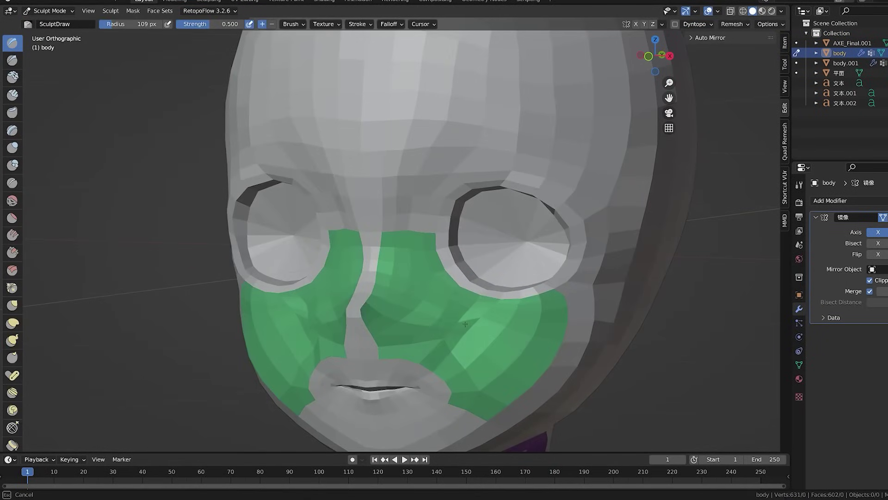
click(480, 344)
- Return the head to Edit Mode and view it from three-quarters
key(Tab)
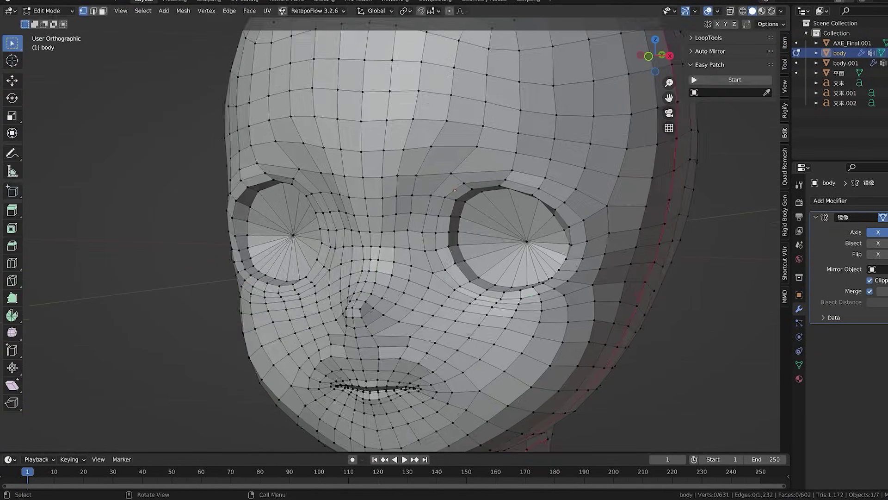
mouse_move(478, 340)
middle_down()
mouse_move(467, 300)
mouse_move(515, 215)
mouse_move(439, 322)
middle_up()
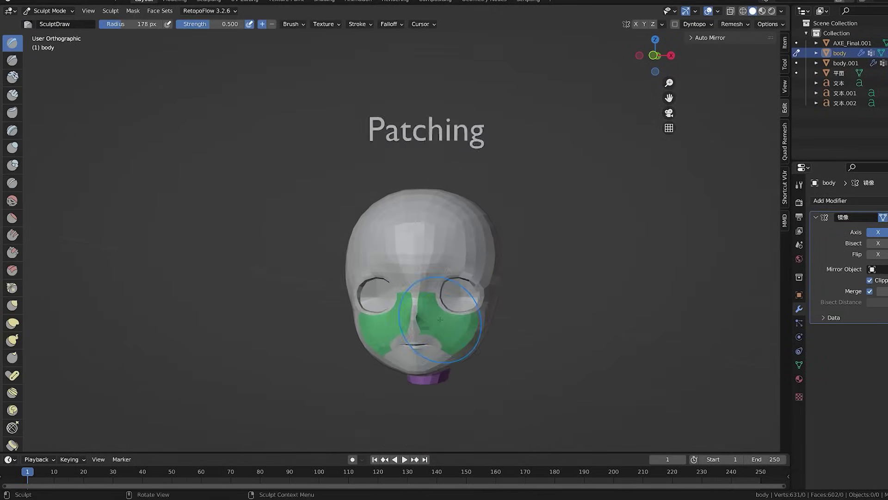
scroll(521, 325, right, 5)
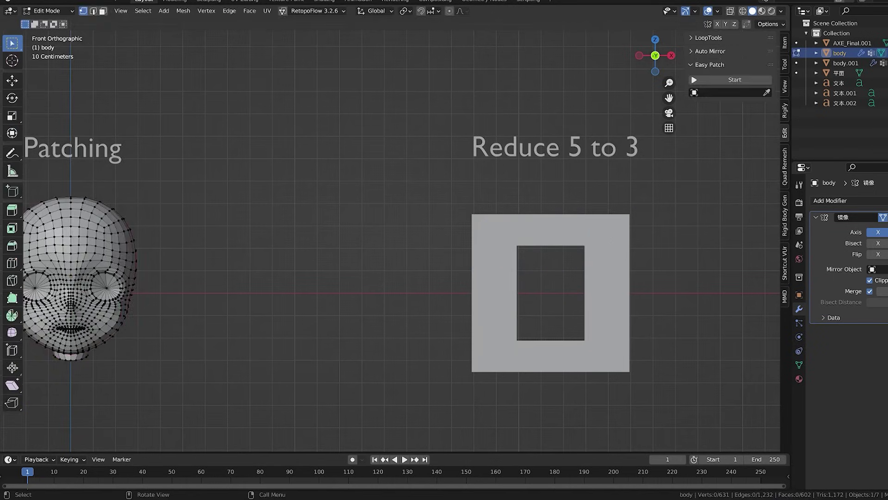
- In the Reduce 5 to 3 square, draw the hole's left side, adjust padding, and apply the 5-to-3 patch
click(573, 243)
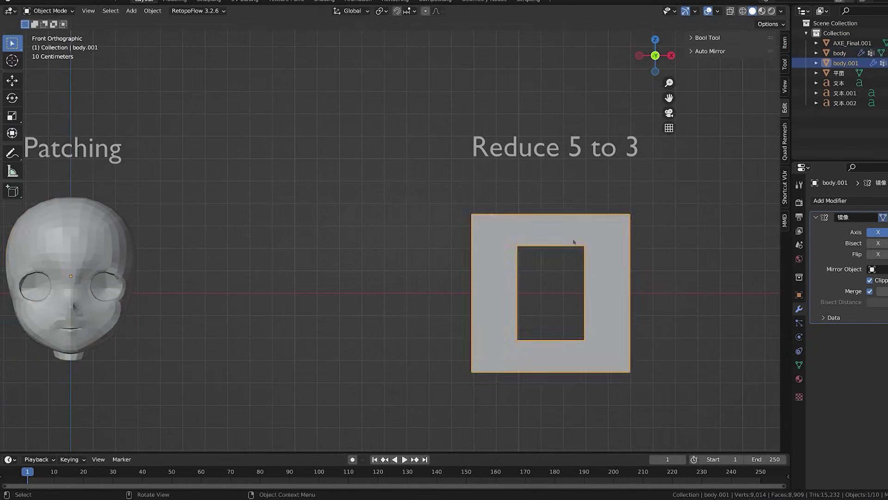
key(Tab)
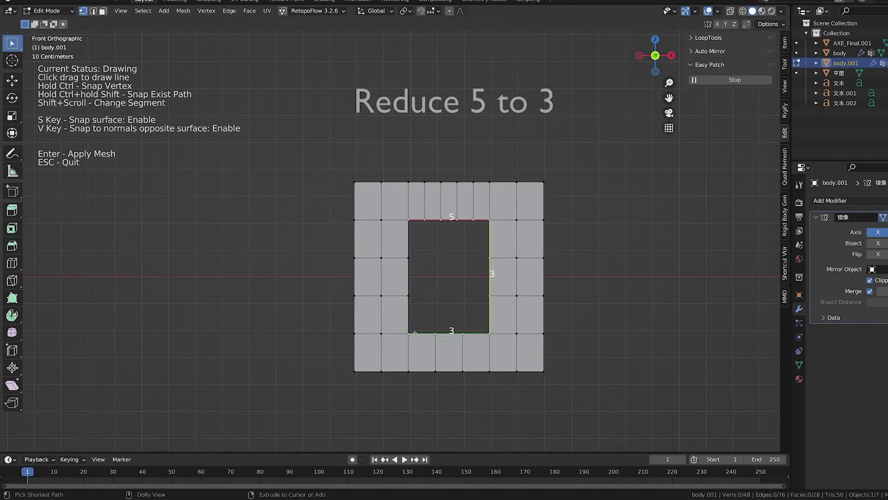
ctrl+drag(408, 235, 409, 219)
shift+scroll(460, 218, up, 1)
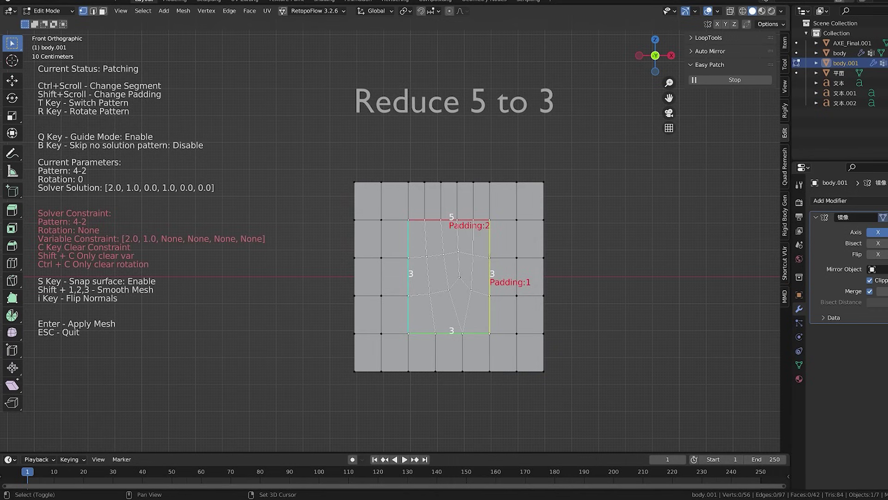
shift+scroll(474, 232, up, 1)
shift+scroll(474, 232, down, 1)
scroll(449, 276, down, 1)
key(Return)
scroll(449, 276, down, 1)
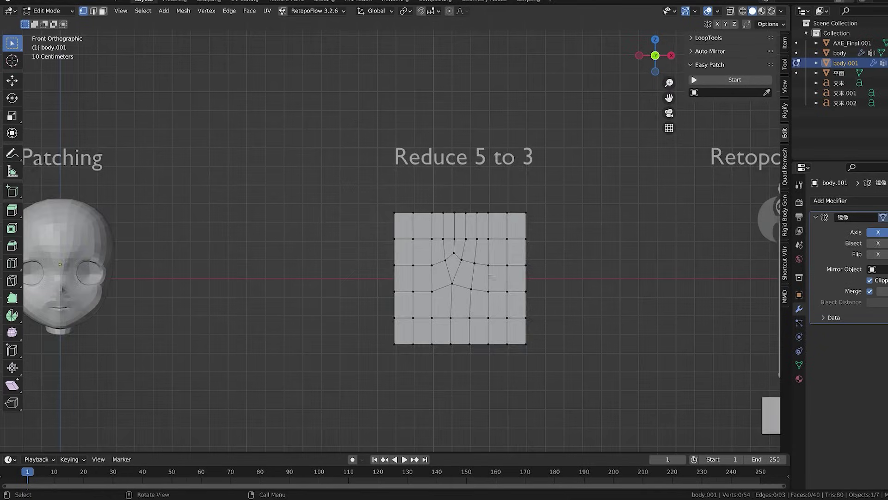
shift+middle_drag(621, 217, 312, 220)
key(Tab)
- Draw an Easy Patch outline over the axe blade, add segments in wireframe, and apply it
click(477, 321)
key(Tab)
scroll(477, 162, up, 9)
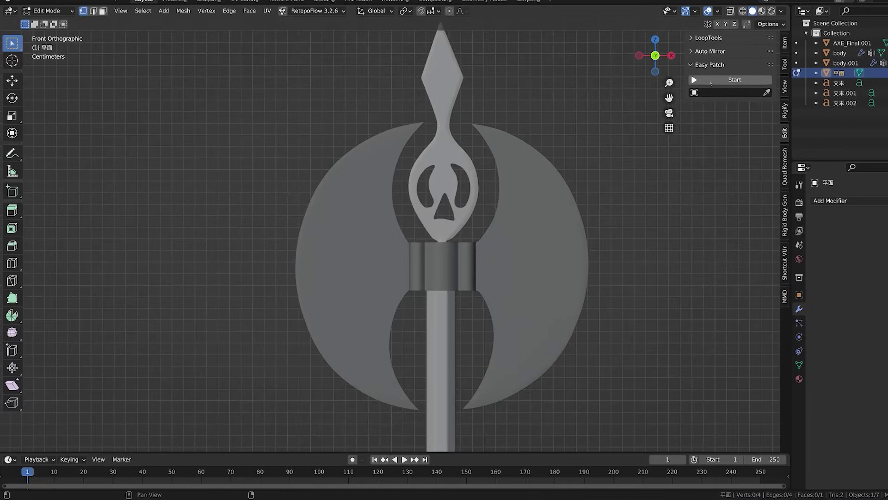
click(735, 80)
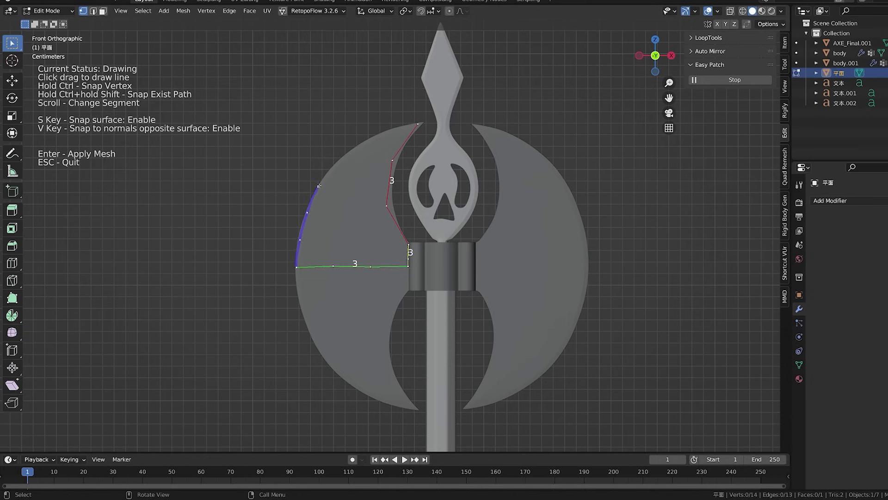
drag(418, 124, 417, 124)
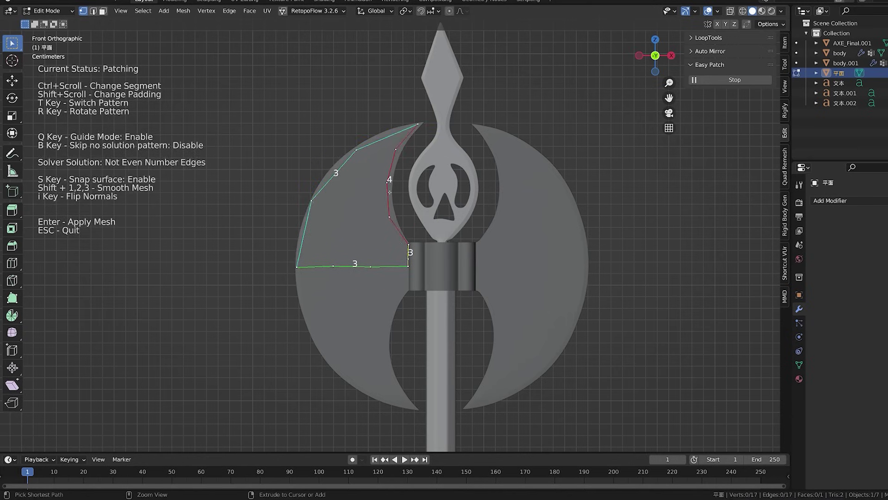
ctrl+scroll(390, 192, up, 2)
key(shift+z)
ctrl+scroll(320, 188, up, 2)
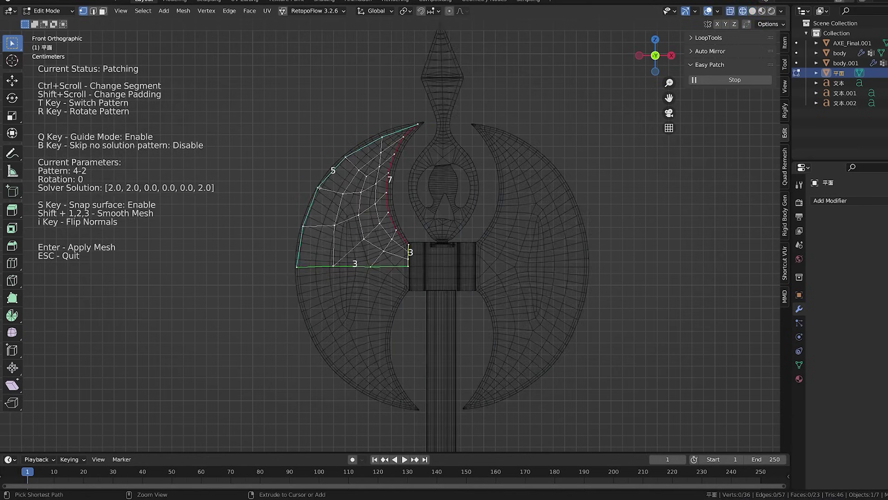
ctrl+scroll(319, 190, up, 2)
ctrl+scroll(319, 195, up, 2)
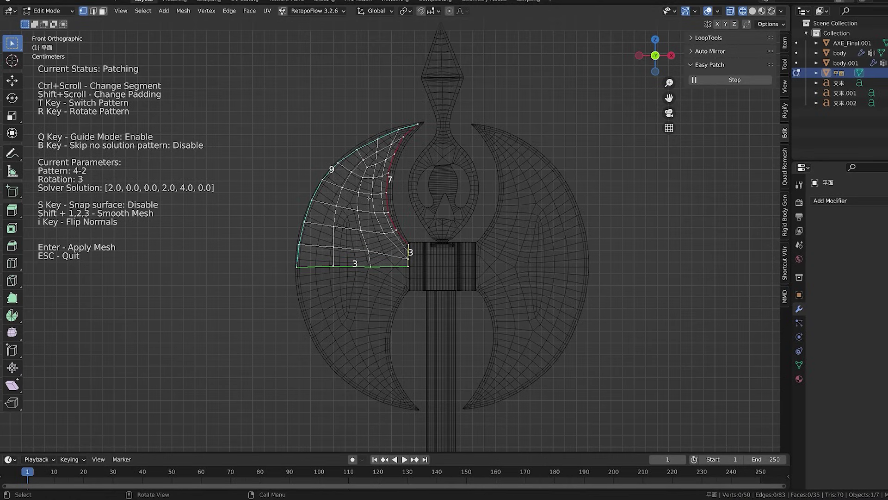
key(Return)
- Shift the whole blade patch slightly left, then return to solid shading and Object Mode
key(a)
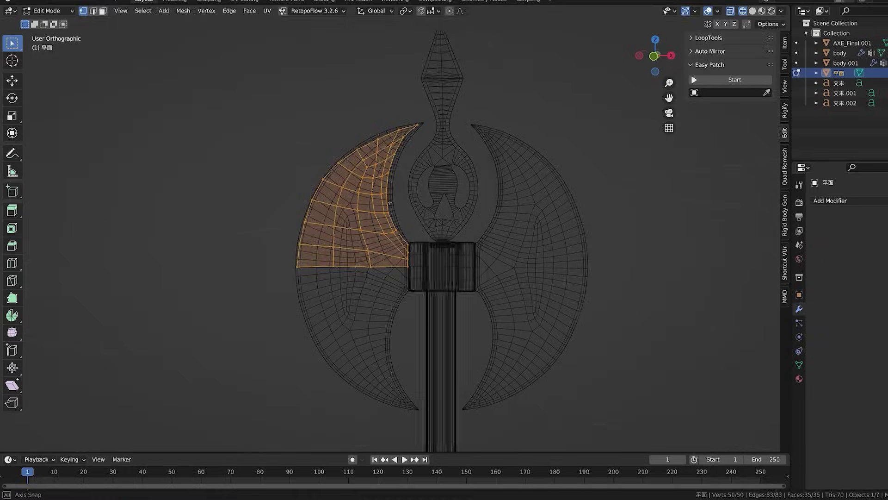
key(g)
middle_drag(369, 198, 405, 196)
click(357, 200)
key(shift+z)
key(Tab)
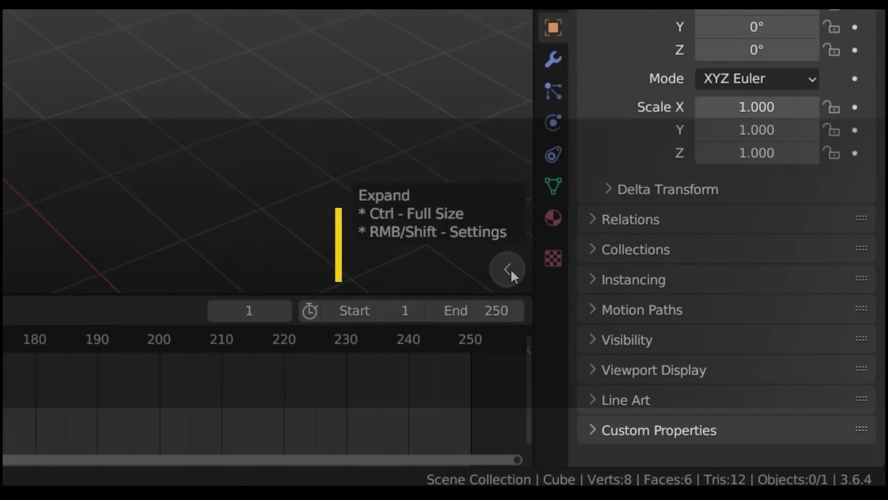
- Expand the Zen Dock and hide it in the Properties and Timeline areas
click(511, 268)
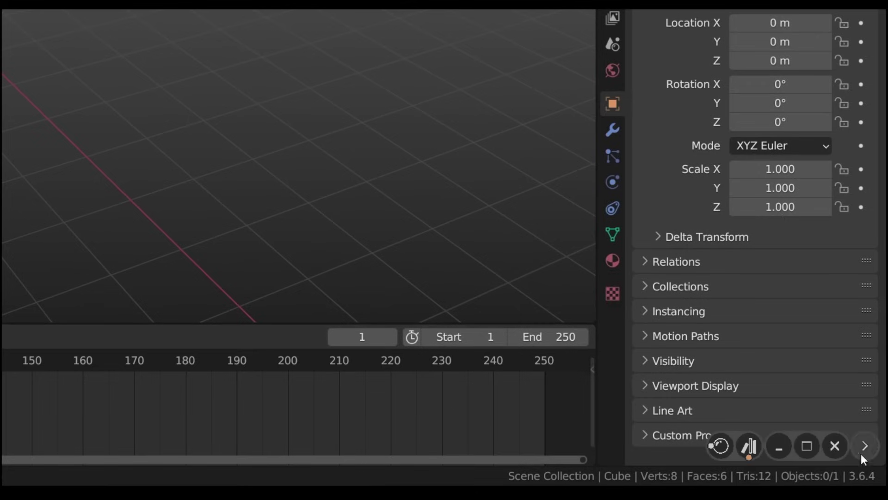
click(865, 446)
click(814, 371)
click(572, 434)
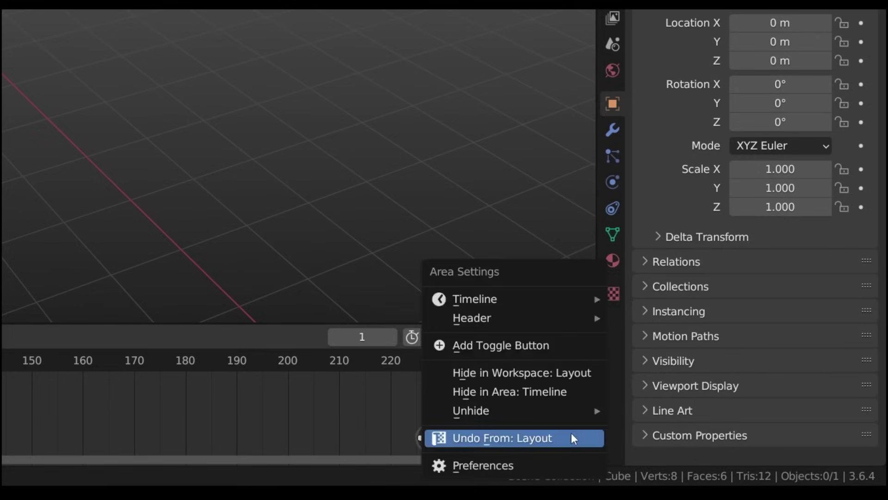
click(557, 394)
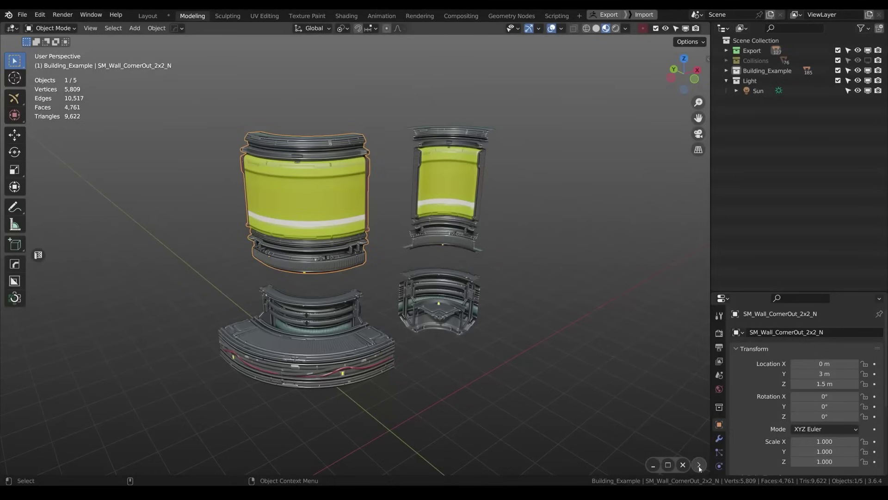
- Add a Zen Dock toggle button that opens a node editor at the left, and test it
click(698, 467)
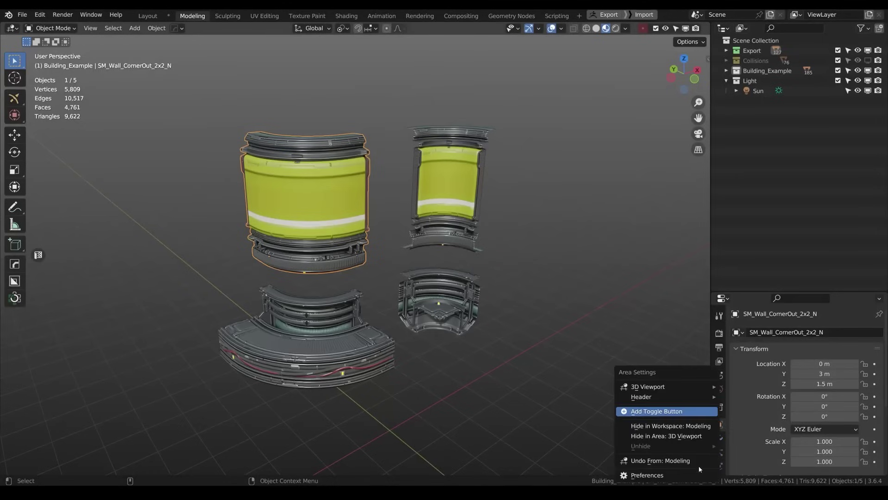
click(656, 411)
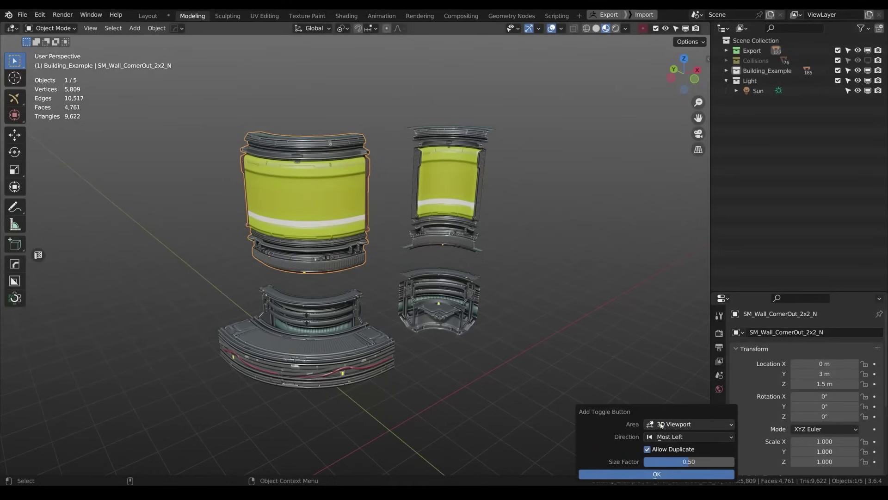
click(661, 425)
click(602, 346)
click(622, 474)
click(637, 465)
click(637, 465)
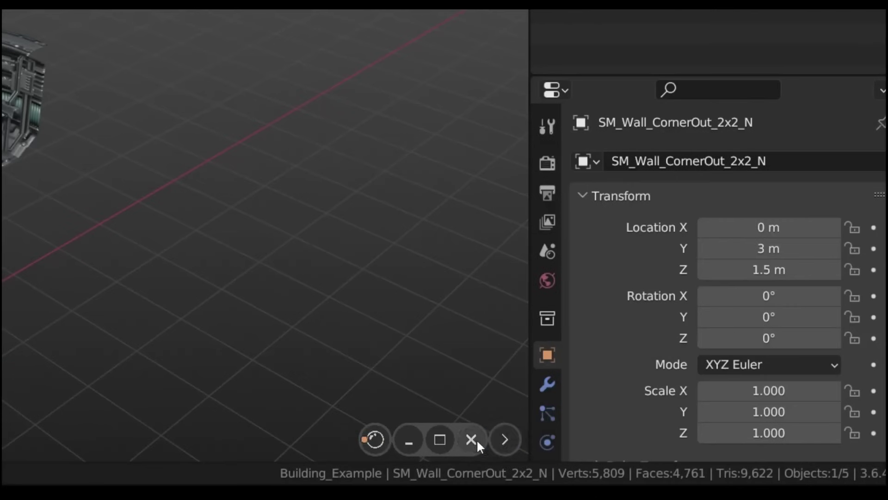
- Add a second toggle with direction Bottom that opens the Asset Browser below the viewport
click(699, 465)
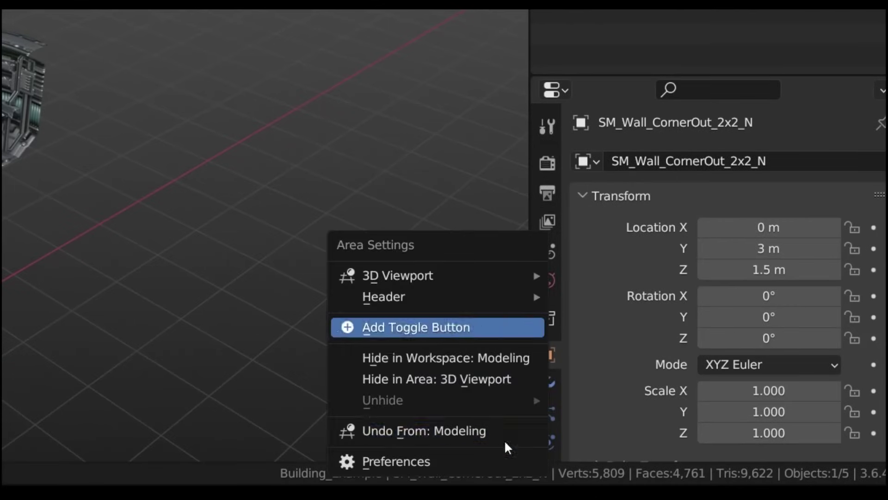
click(440, 330)
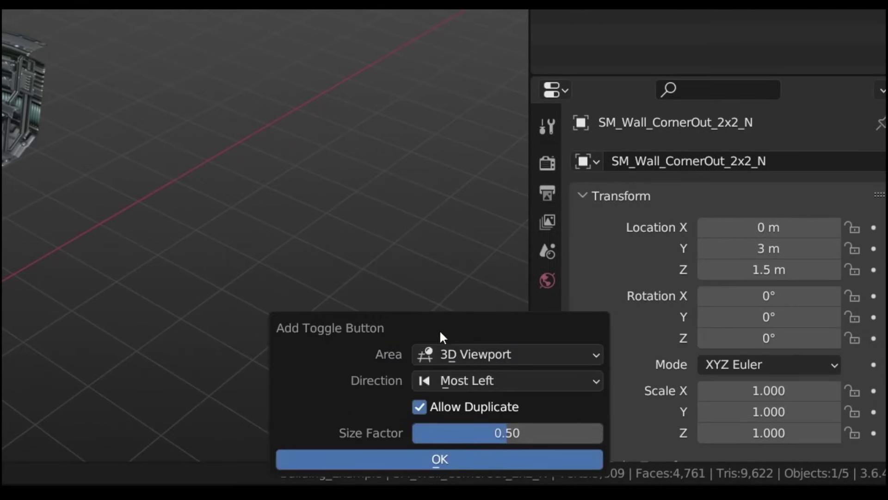
click(441, 379)
click(443, 356)
click(448, 353)
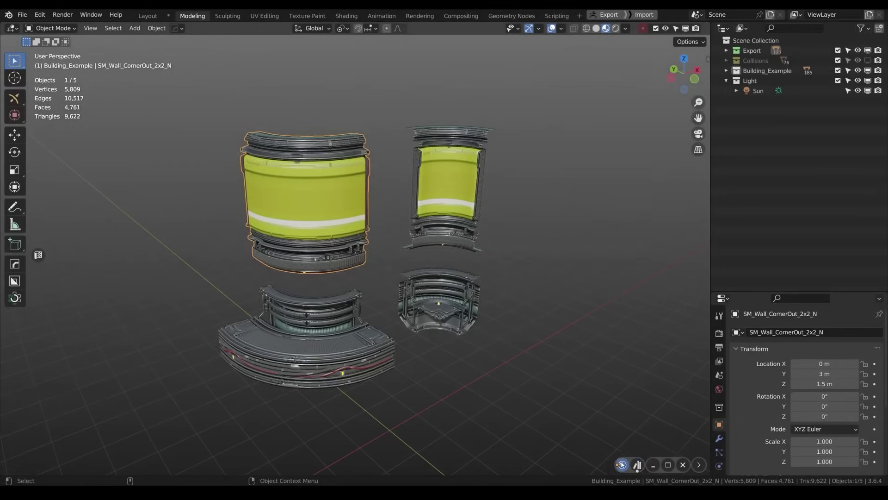
click(622, 465)
click(621, 464)
click(637, 465)
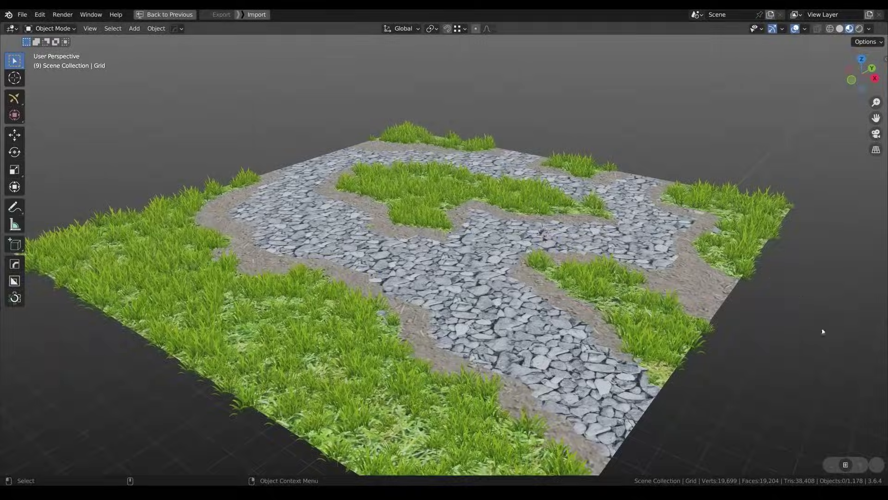
- Maximise and restore the node editor, and close the file browser, image editor and 3D viewport areas
click(846, 465)
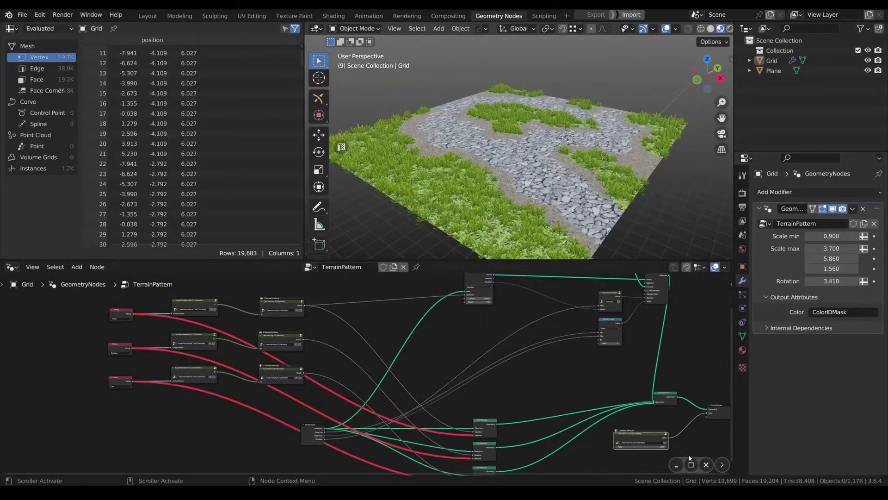
click(691, 463)
click(846, 465)
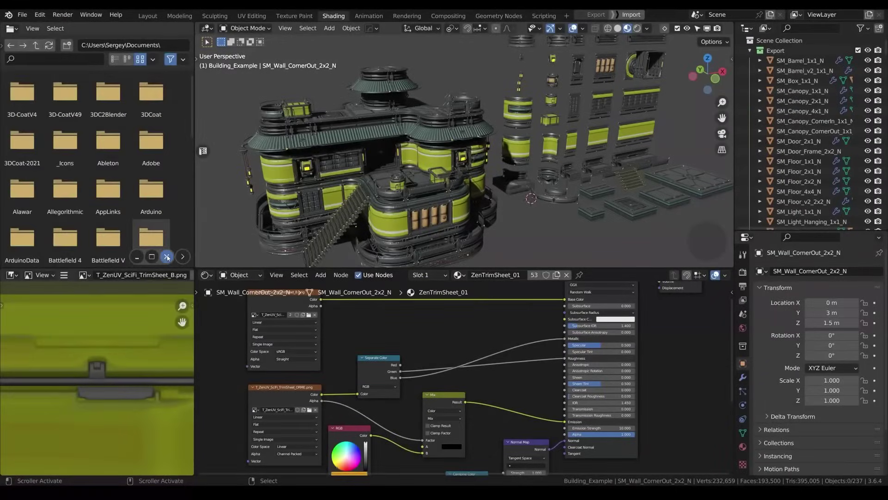
click(167, 256)
click(166, 464)
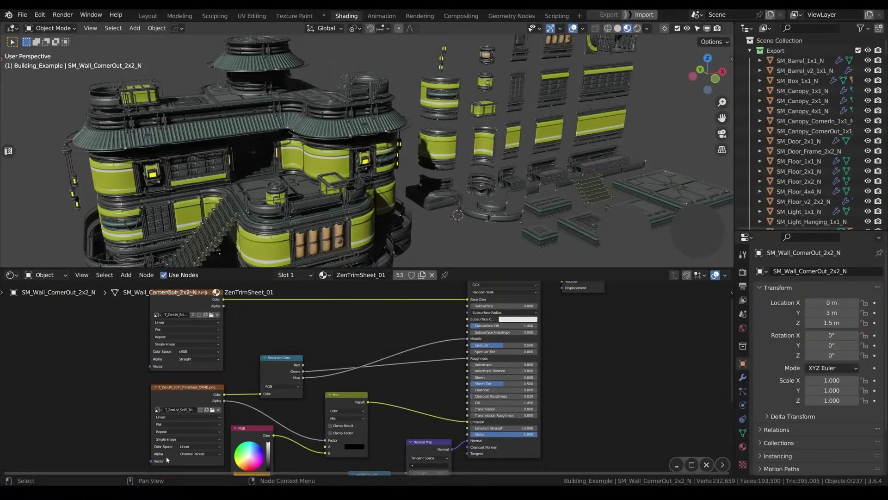
click(706, 257)
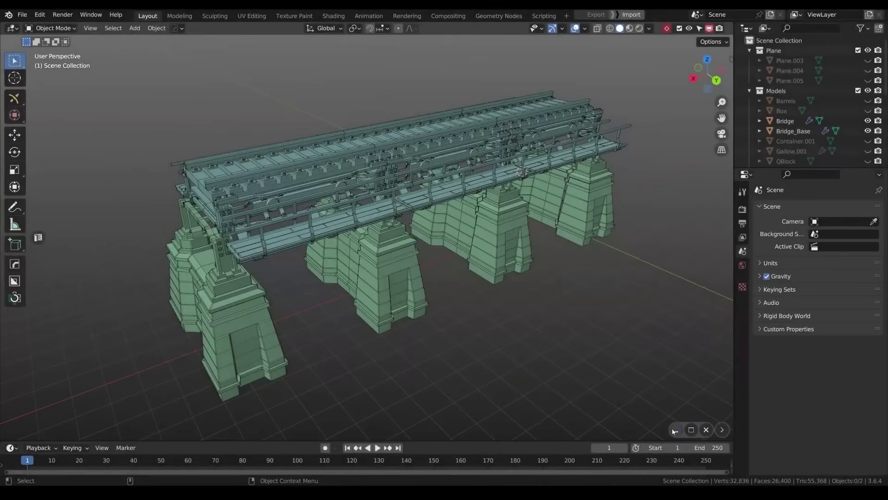
click(676, 430)
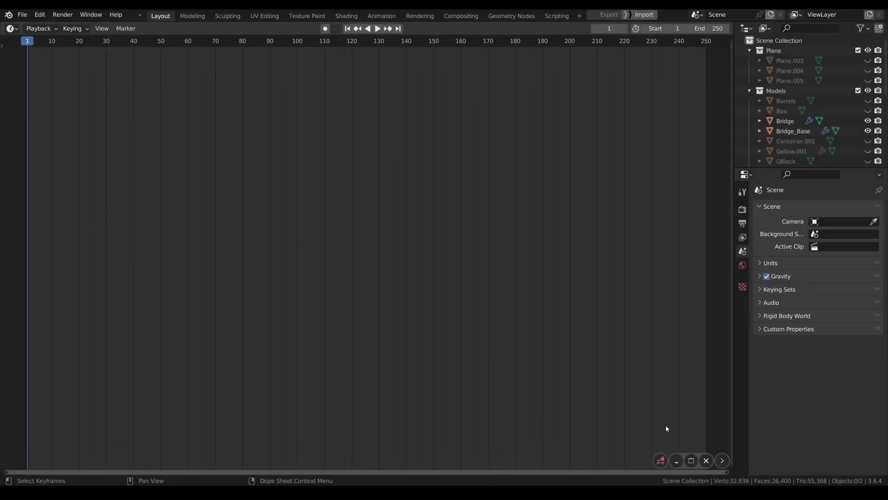
click(660, 460)
- Toggle the Properties editor and Outliner, and dock the Outliner along the far left
click(814, 464)
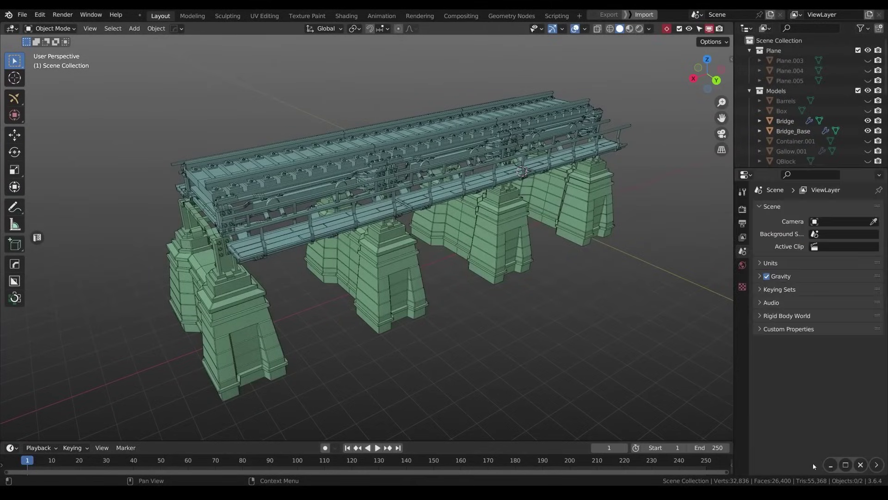
click(831, 465)
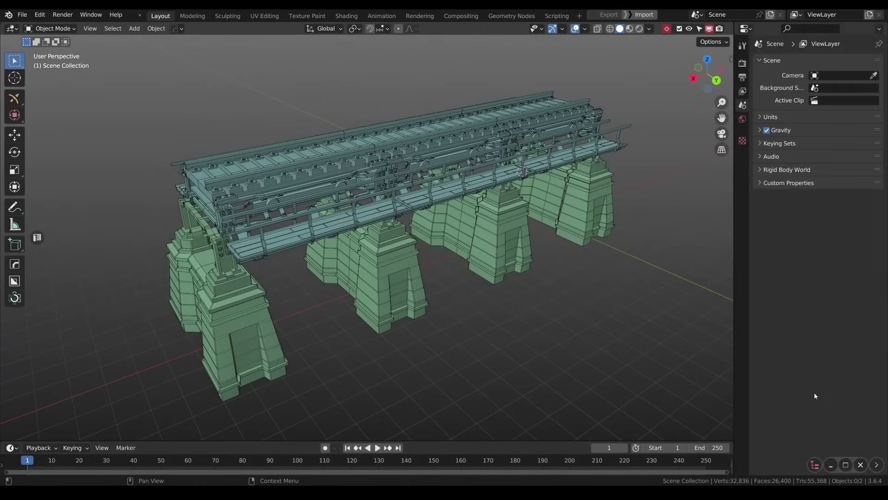
right_click(815, 466)
click(785, 434)
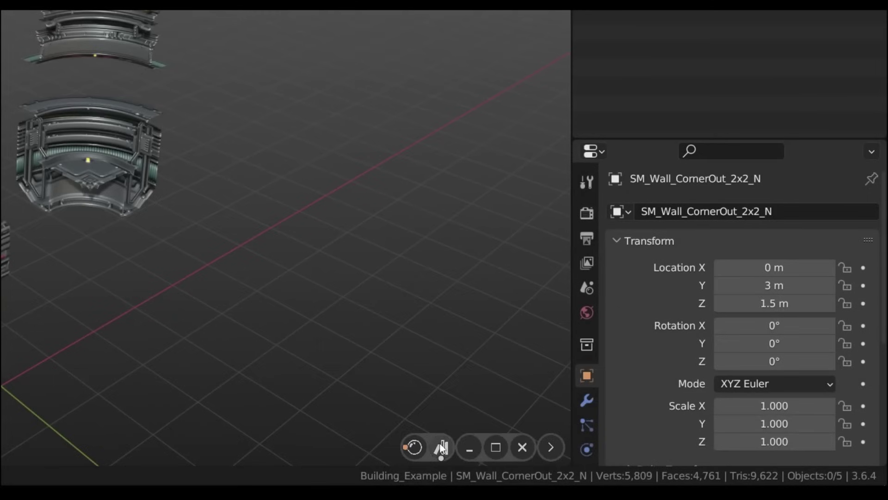
- Change which editor the bottom Zen Dock toggle opens, and test it on the timeline
right_click(440, 447)
mouse_move(376, 281)
click(508, 254)
click(440, 448)
click(441, 448)
- Lower the toggle's Size Factor to about 0.29 and check the smaller timeline
right_click(440, 447)
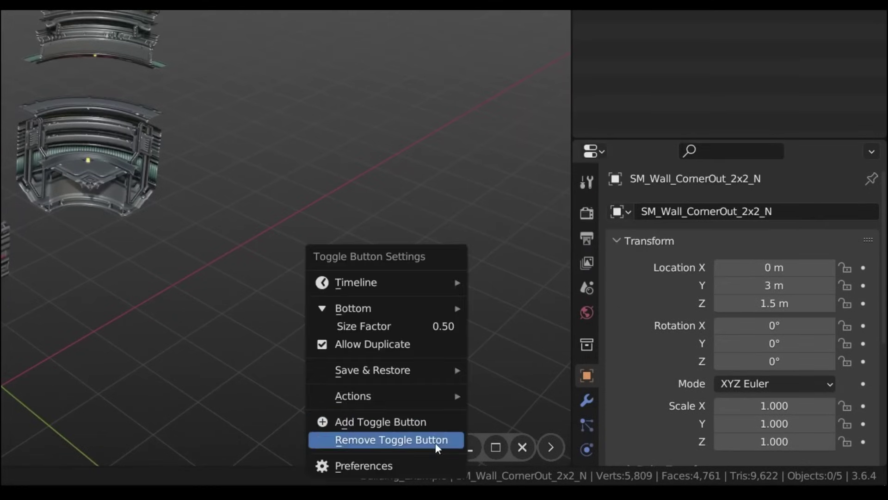
drag(419, 326, 346, 327)
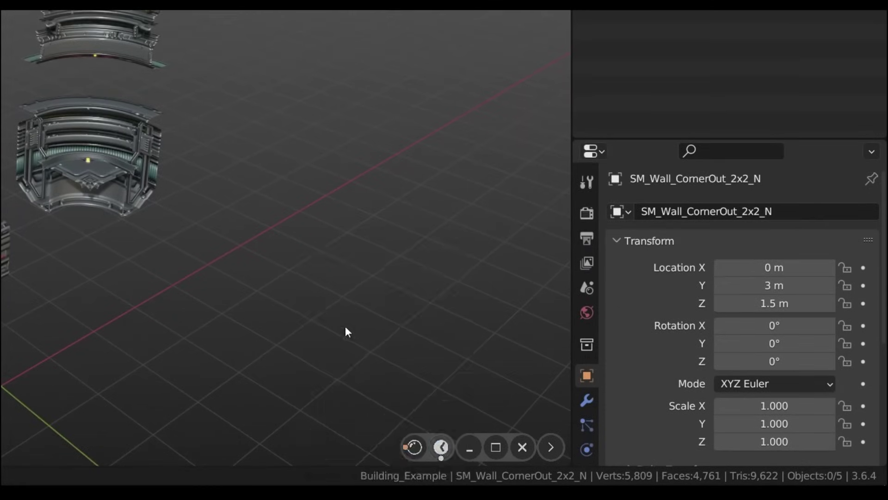
click(442, 446)
click(442, 446)
- Place the toggled area at Most Bottom and check the full-width bottom timeline
right_click(443, 446)
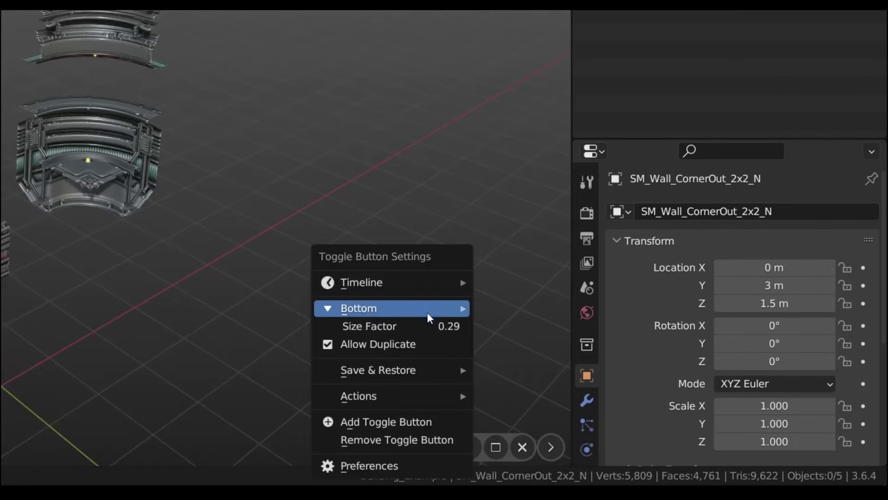
mouse_move(429, 310)
click(594, 394)
click(440, 447)
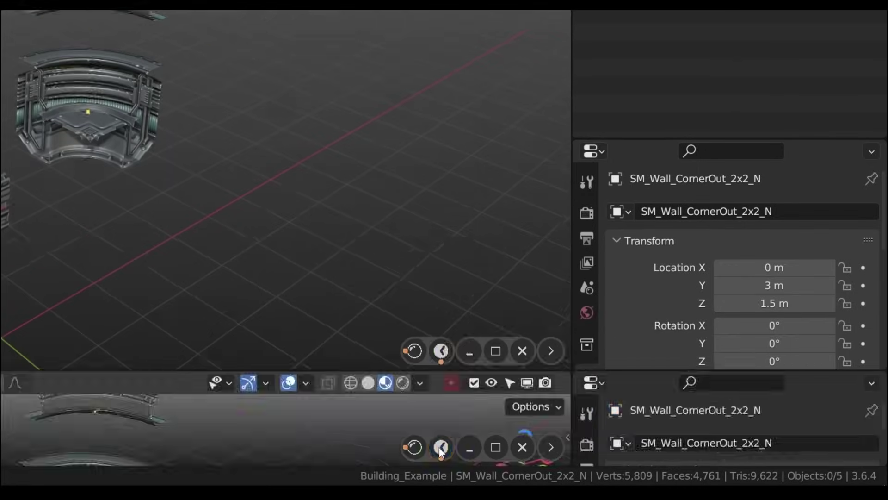
click(440, 447)
click(739, 439)
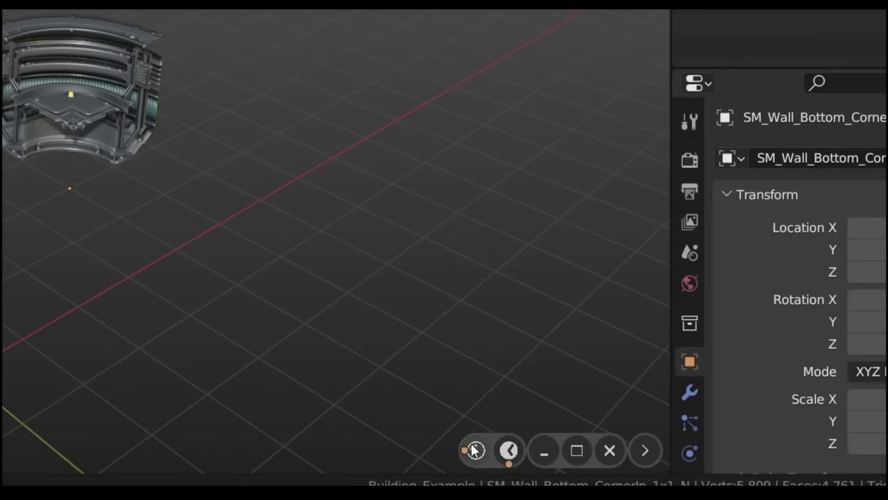
- Assign Shift+F3 as the Shader Editor toggle's shortcut and use it
right_click(475, 449)
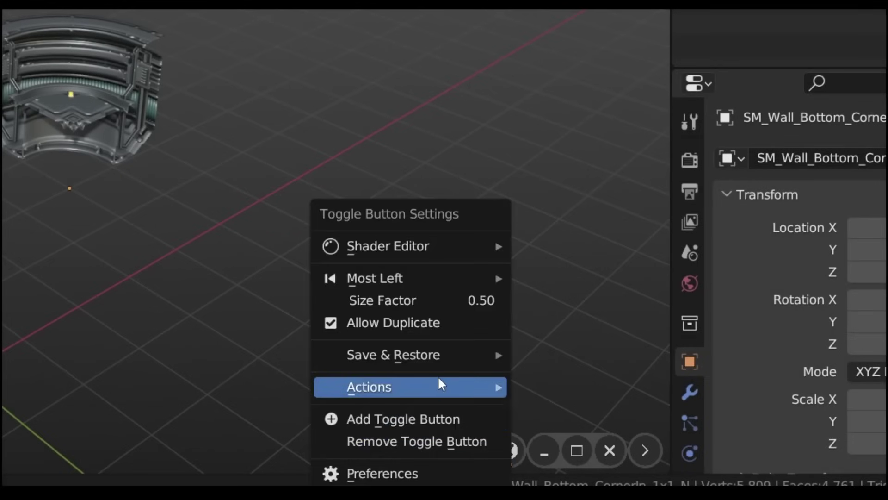
mouse_move(438, 384)
right_click(618, 385)
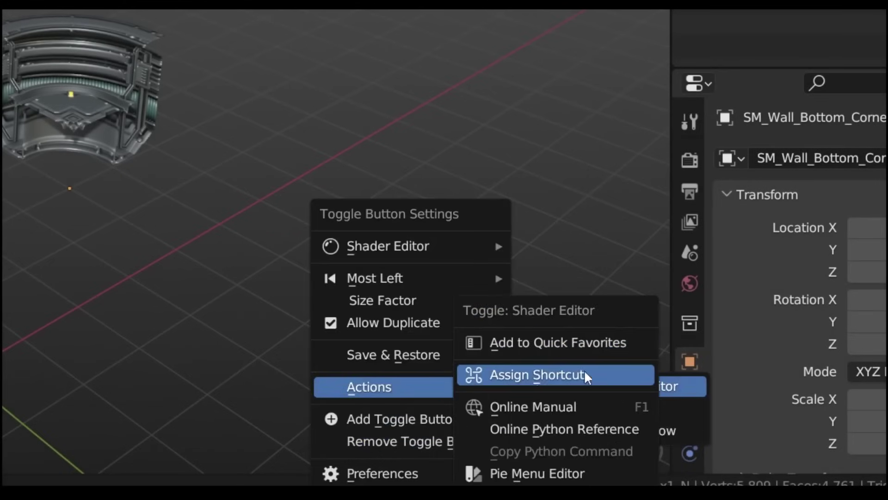
click(531, 370)
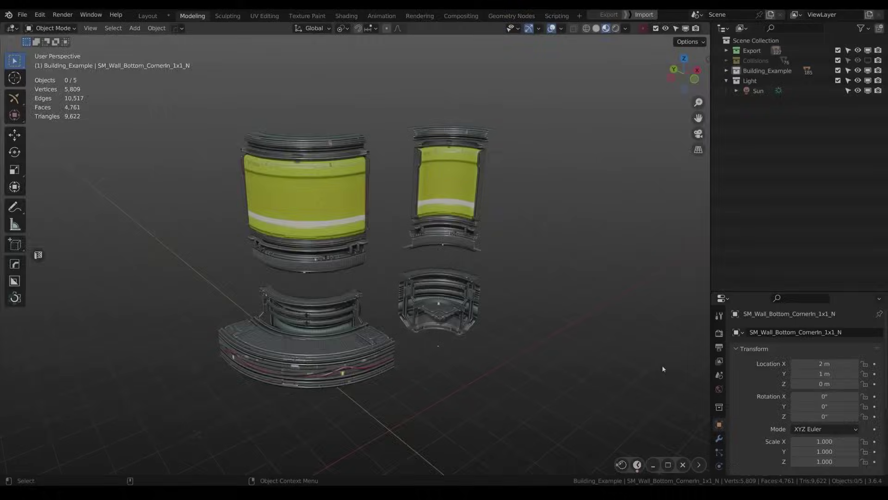
key(shift+F3)
key(shift+F3)
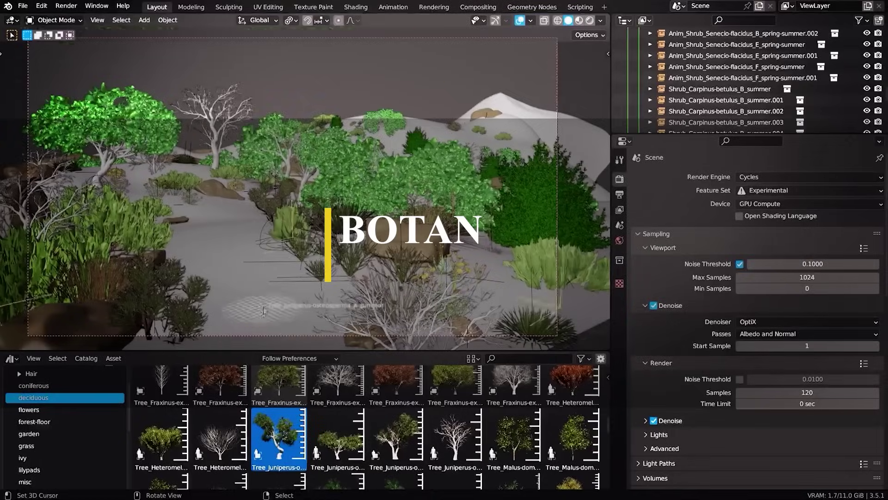
- Snap the selection to the 3D cursor and switch the viewport to Rendered shading
key(shift+s)
click(252, 240)
click(590, 20)
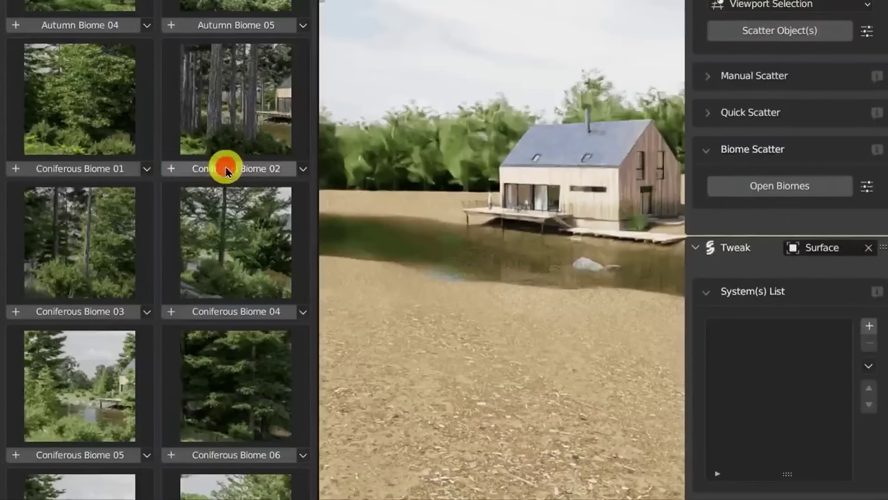
- Try scattering Coniferous Biome 02 and Deciduous Biome 05, removing each system afterwards
click(224, 165)
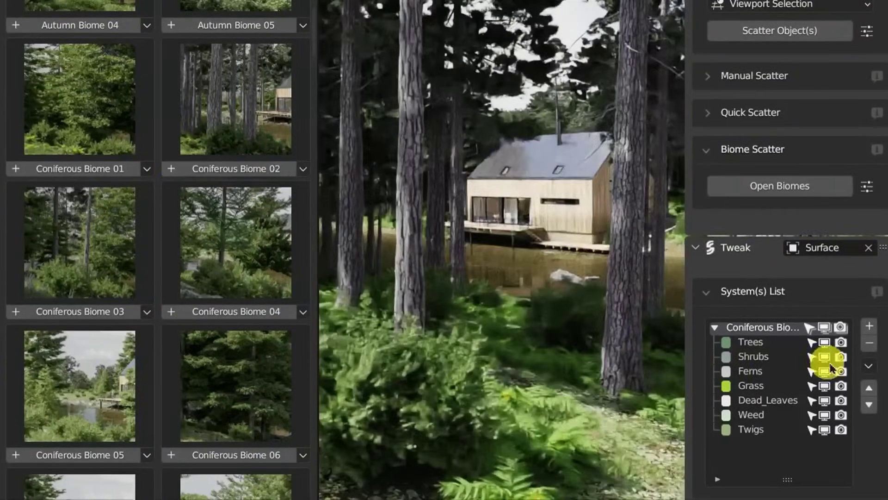
scroll(833, 324, down, 6)
click(869, 178)
scroll(863, 152, down, 3)
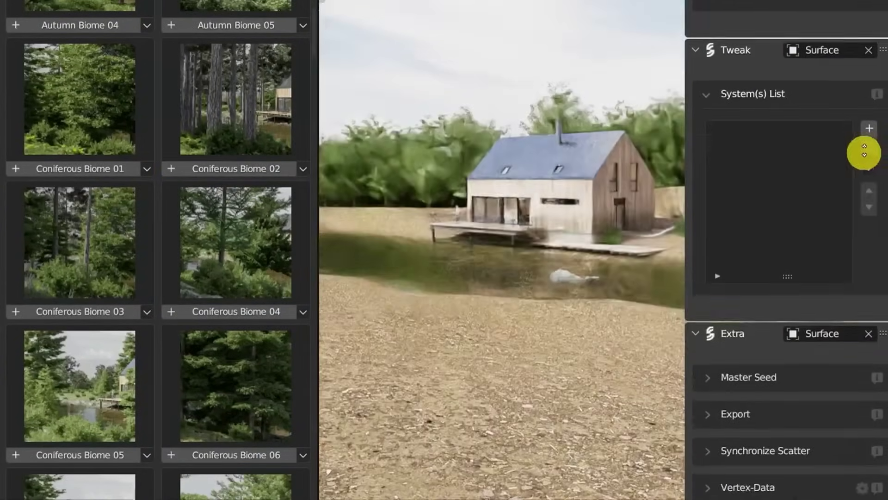
scroll(212, 353, down, 15)
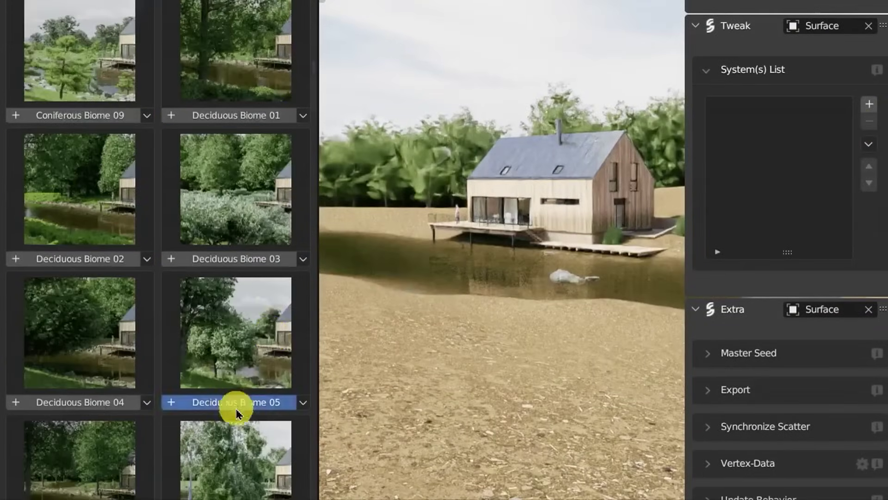
click(256, 378)
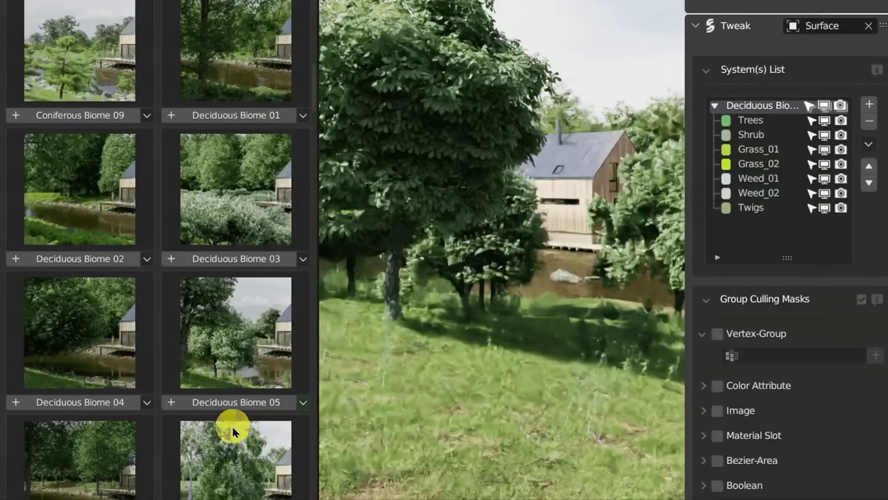
click(869, 121)
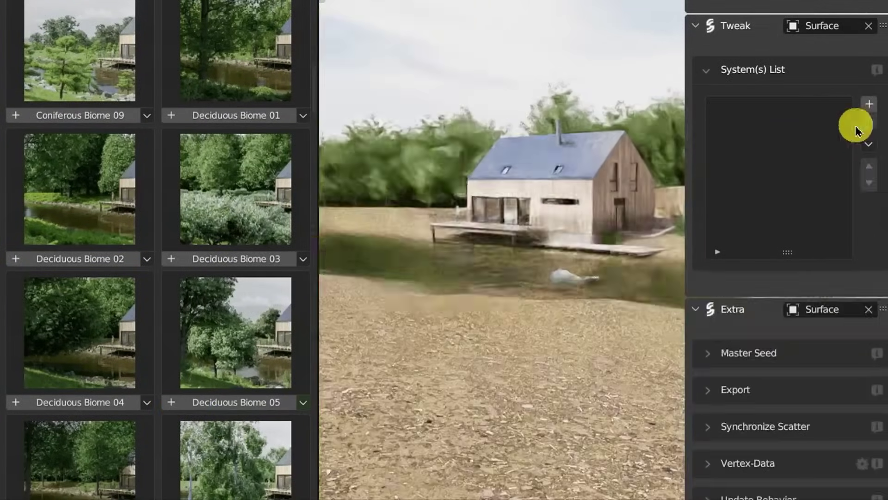
- Scatter Flowers Biome 02 across the lakeside terrain
scroll(210, 113, down, 12)
scroll(183, 175, down, 15)
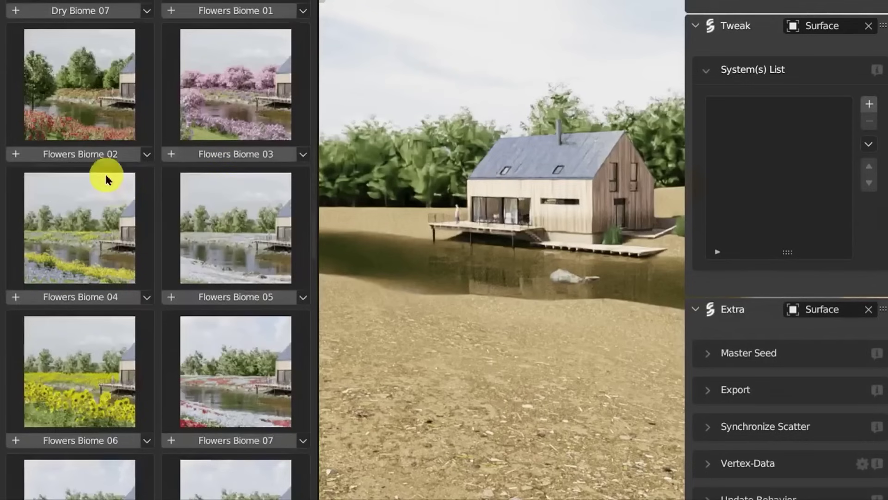
click(110, 160)
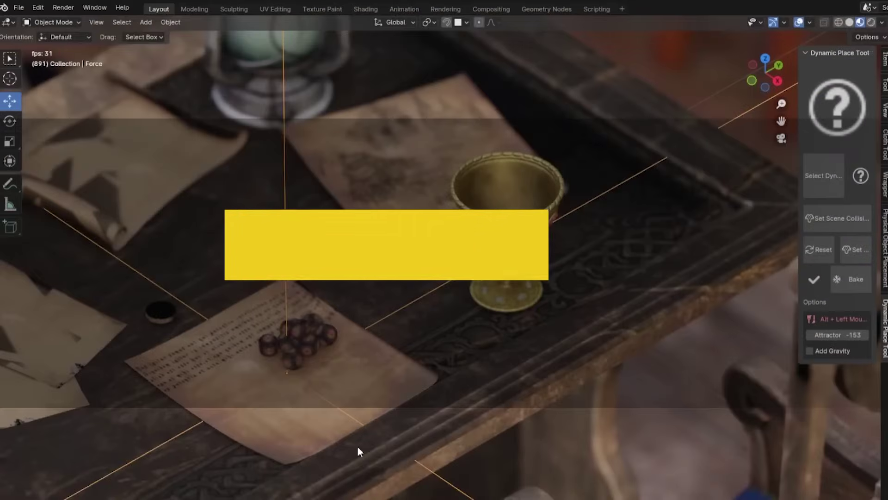
- Move the Physics Placer force over the tools and carry them into the crate with the simulation running
key(g)
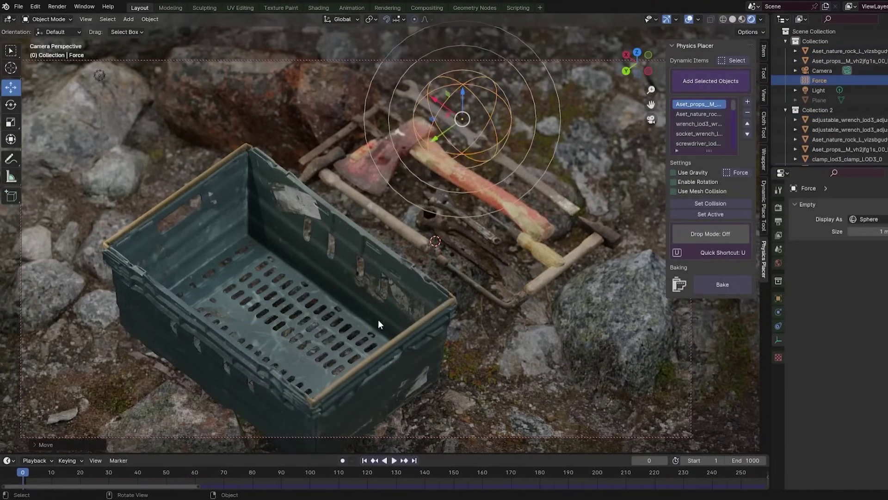
click(379, 319)
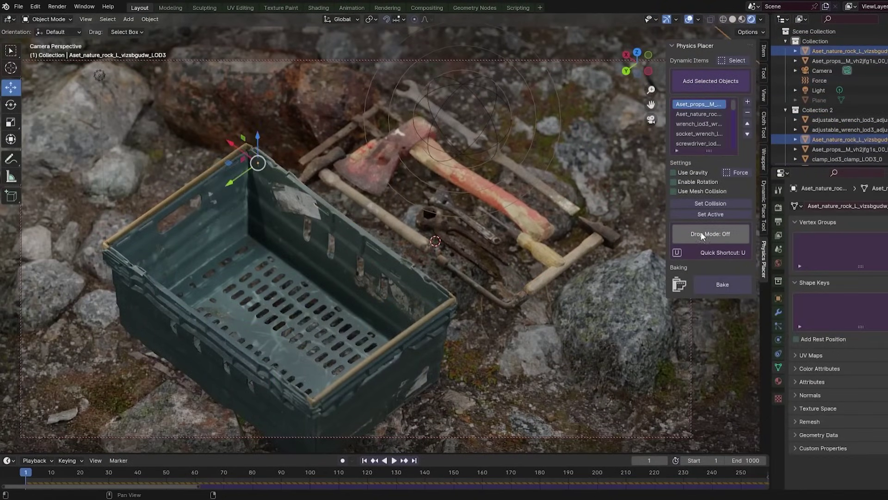
key(u)
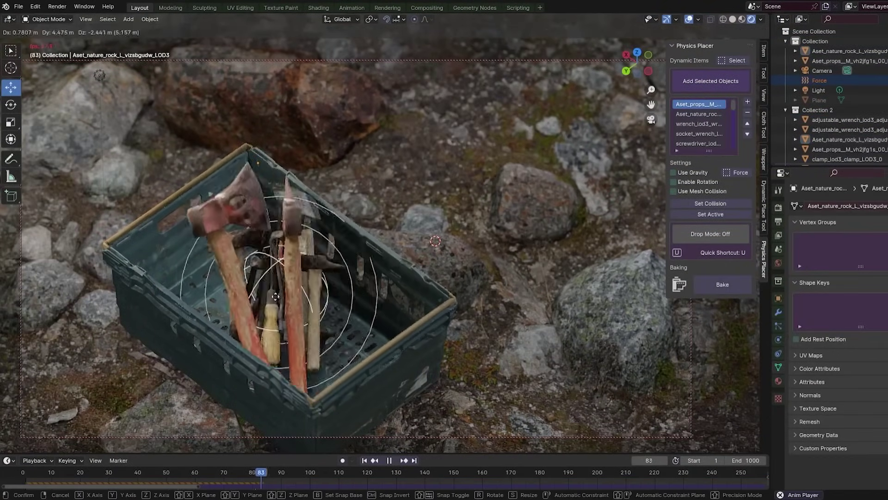
click(271, 288)
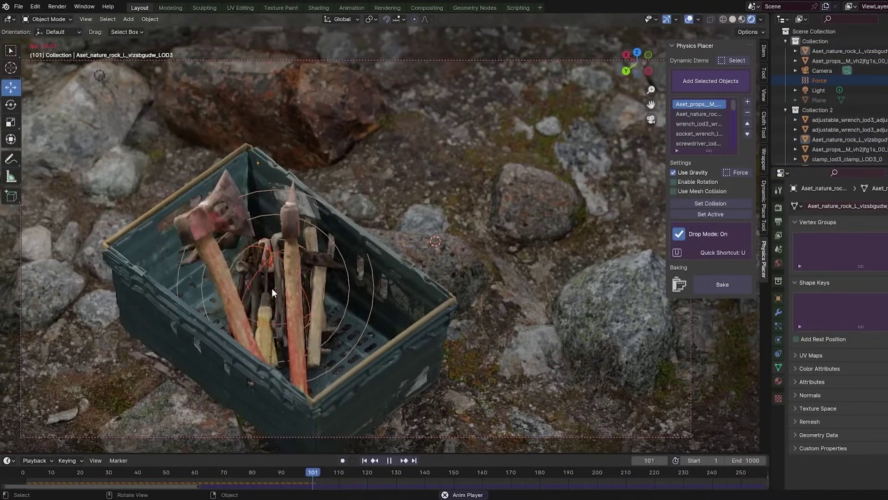
- Bake the settled tools, then bake the fallen skulls in the dungeon
click(731, 286)
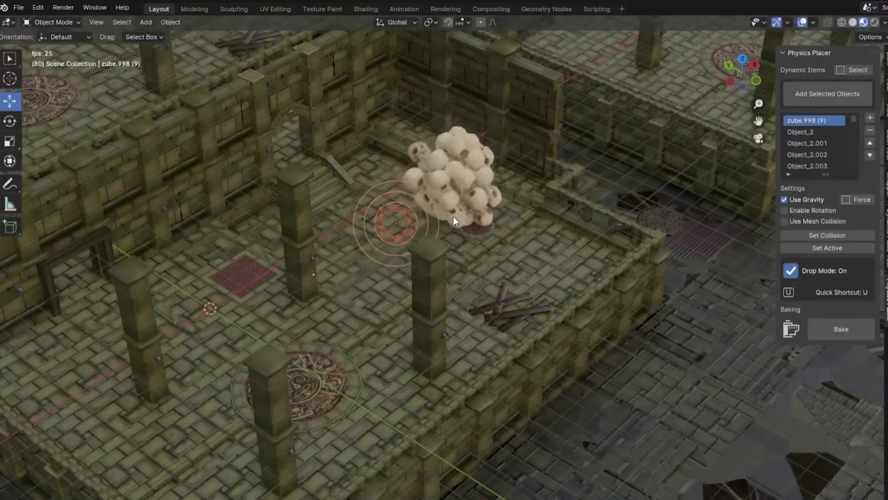
click(834, 330)
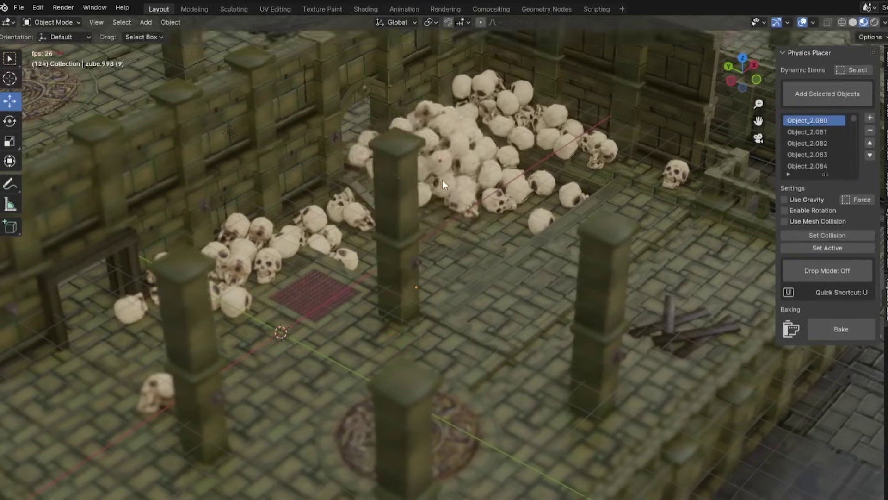
scroll(431, 182, up, 3)
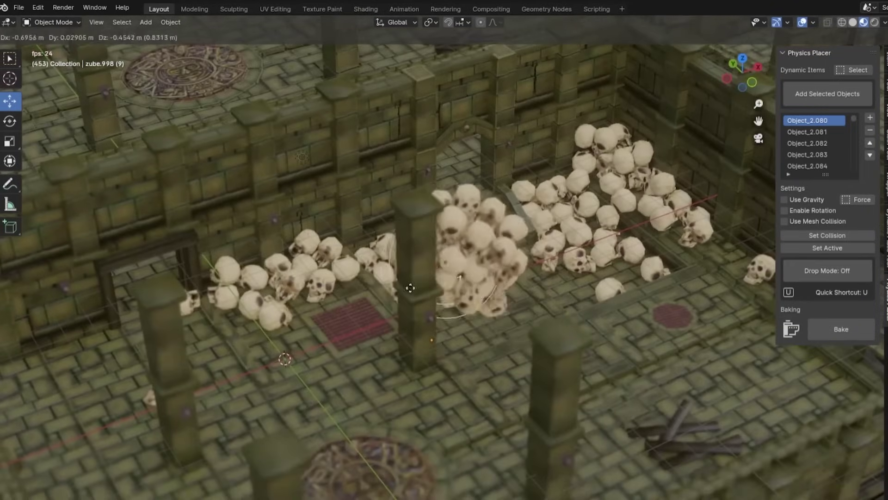
- Move a skull pile further left and orbit around the dungeon floor
key(u)
key(u)
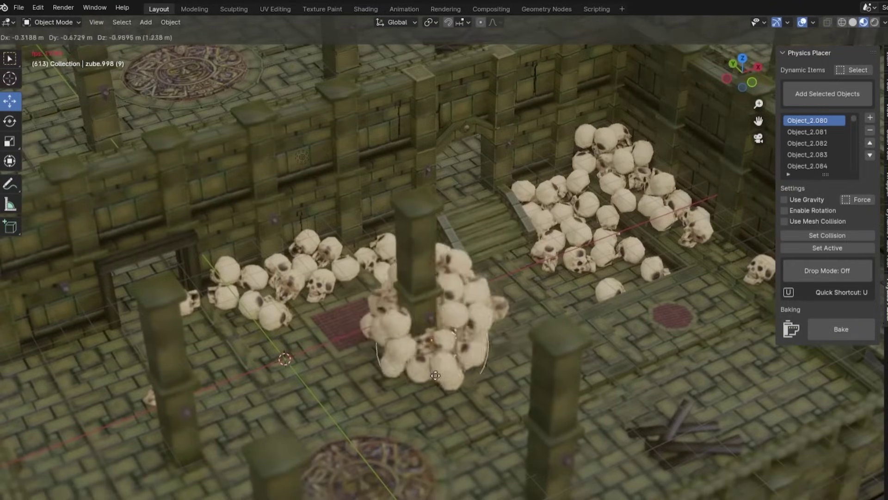
click(88, 361)
mouse_move(88, 361)
middle_down()
mouse_move(294, 321)
mouse_move(474, 265)
middle_up()
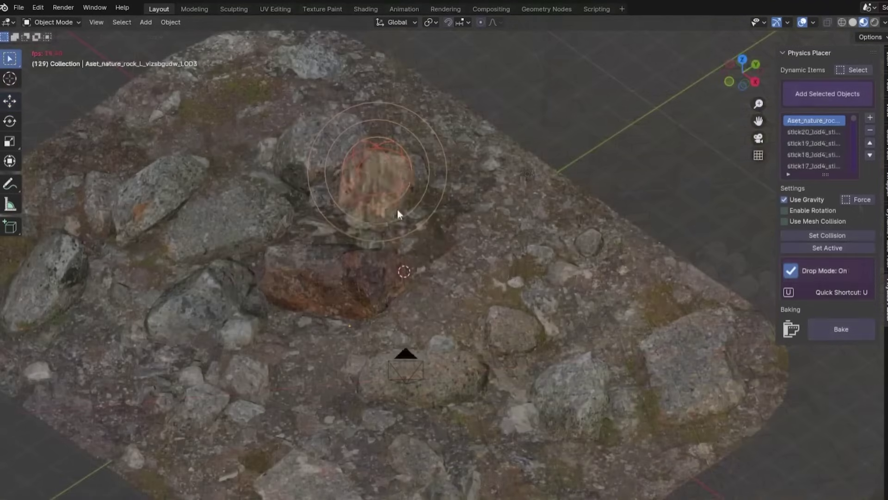
drag(398, 209, 398, 195)
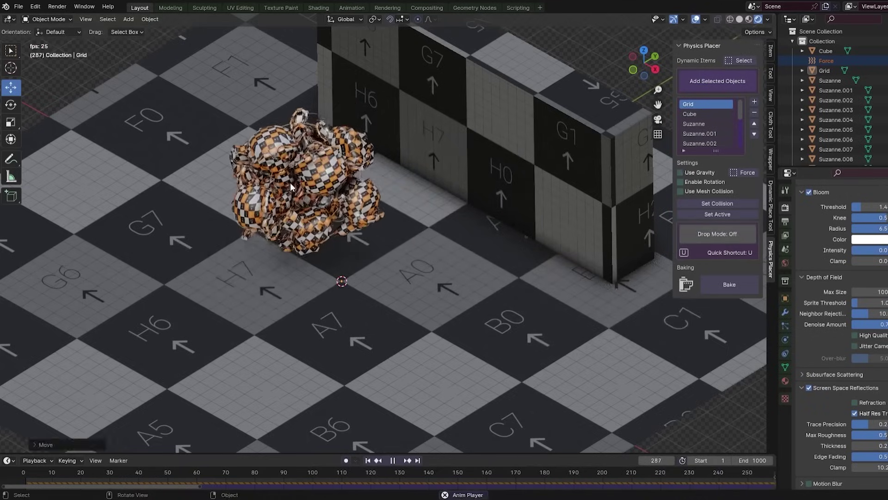
- Toggle Drop Mode and move the force field through the Suzanne cluster to a new position
key(u)
key(u)
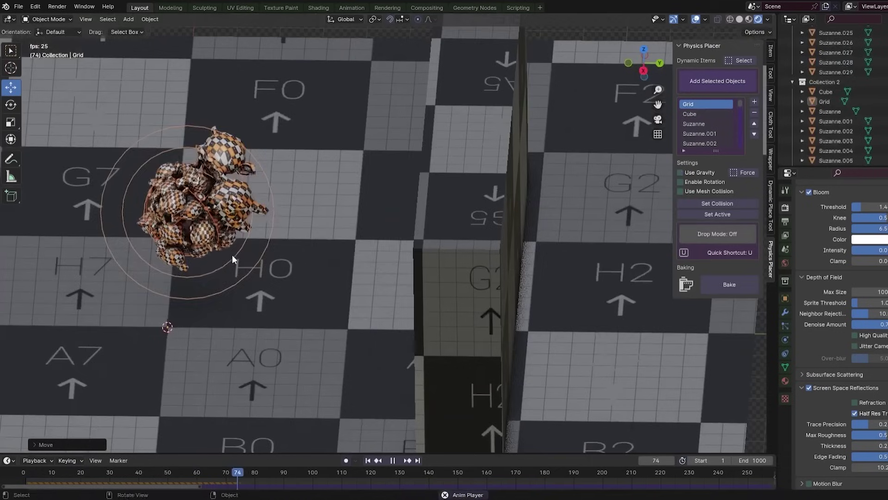
key(g)
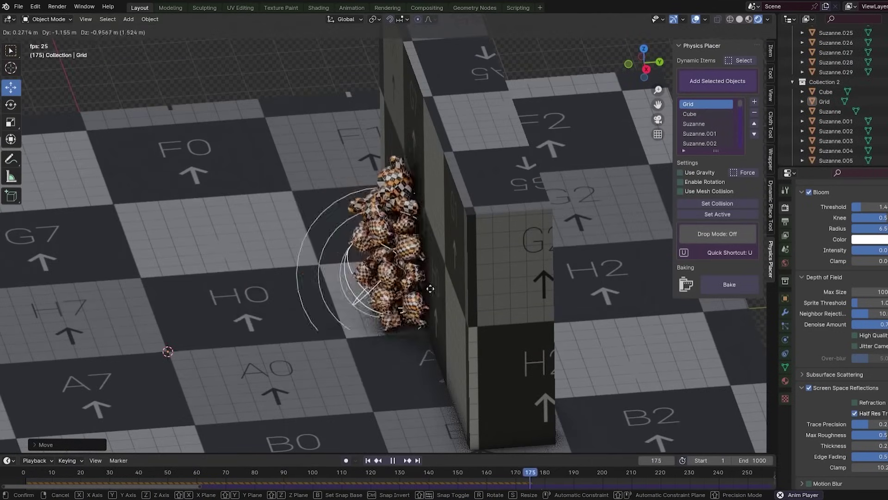
key(u)
click(415, 230)
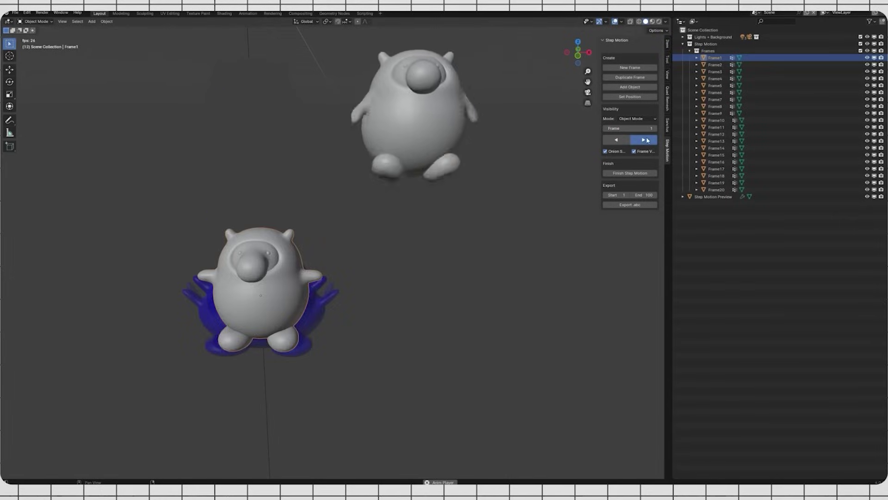
- Step the onion-skinned StepMotion figure to its next frame
click(647, 140)
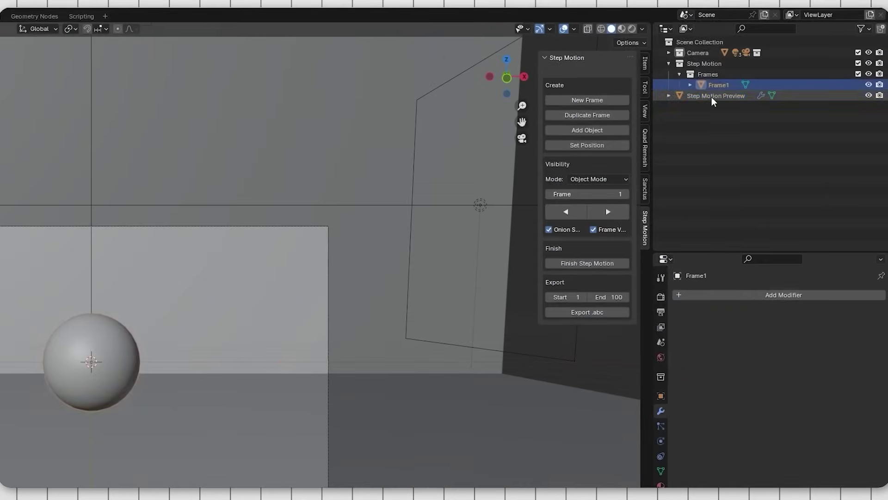
- Build step-motion frames by duplicating the sphere upward along Z and adding Suzanne
click(716, 95)
click(810, 342)
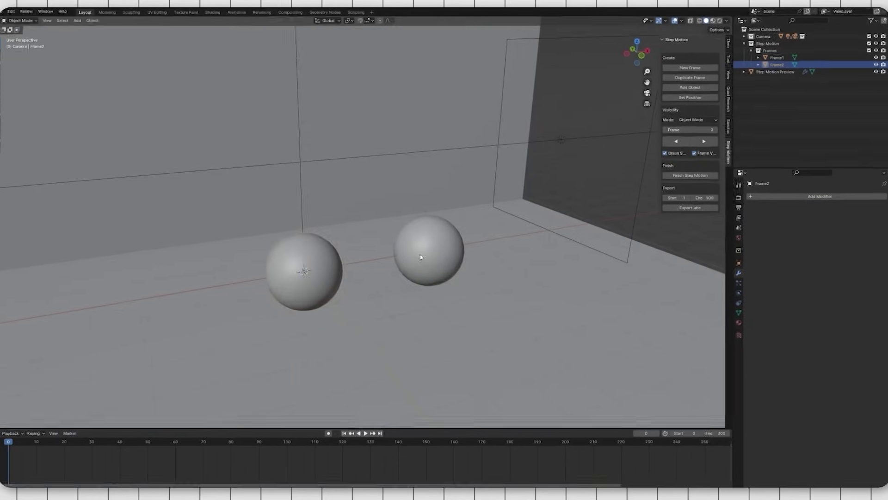
key(g)
click(417, 240)
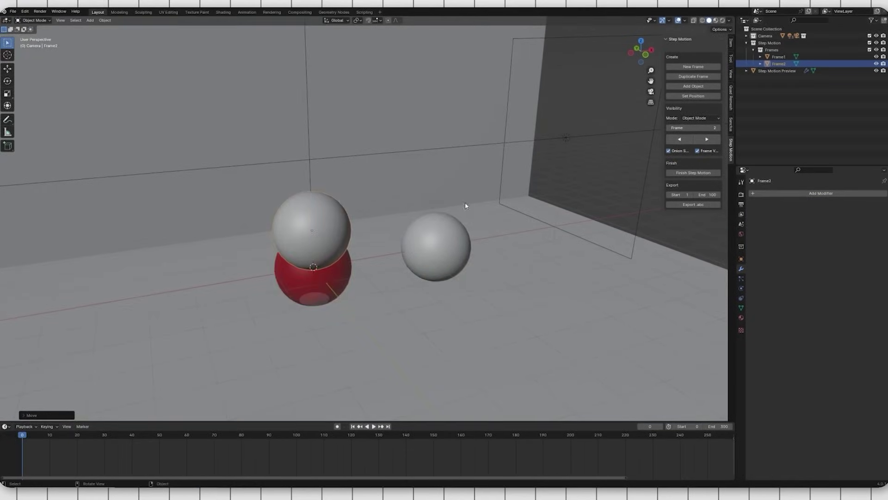
key(shift+d)
key(z)
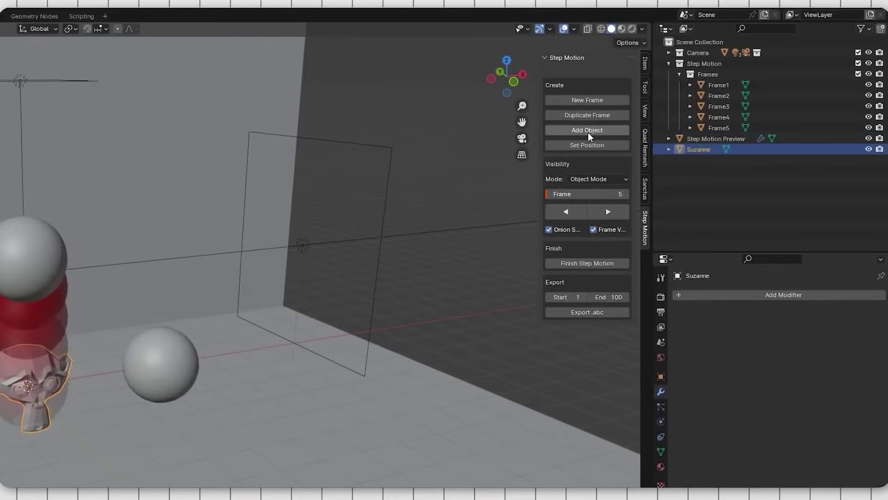
click(587, 130)
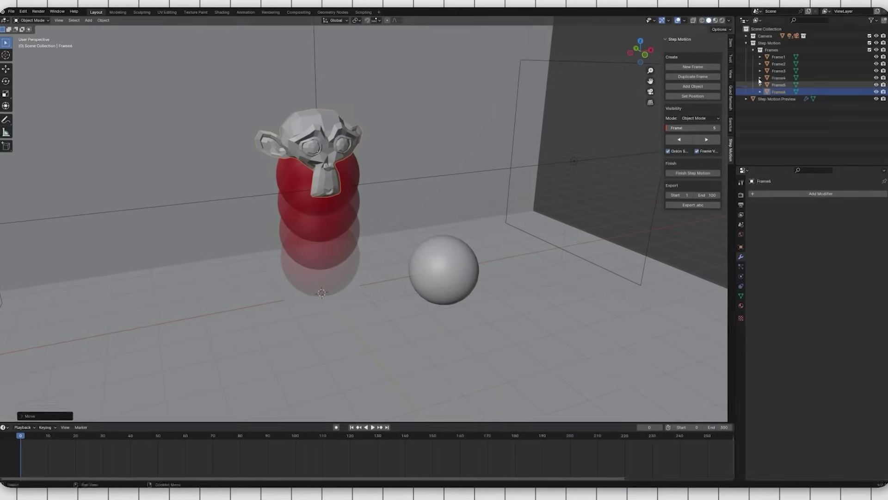
- Play the step-motion animation, advance to frame 8 and toggle the frame objects' visibility
key(space)
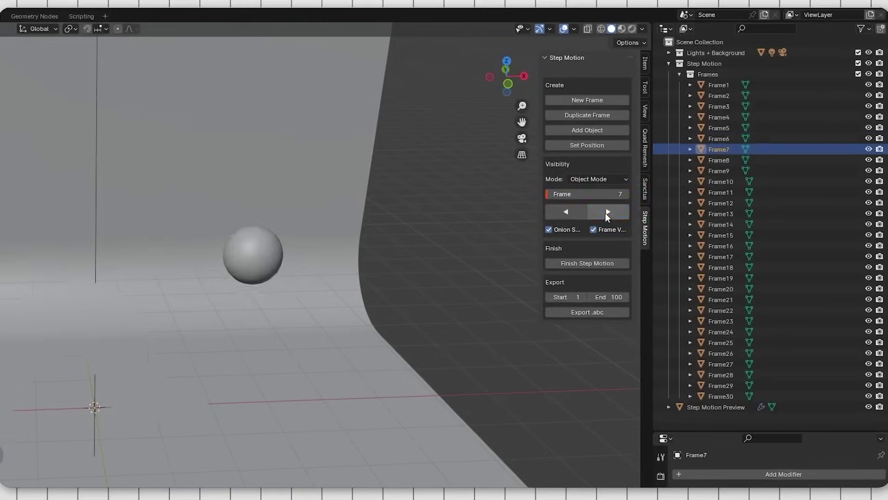
click(605, 213)
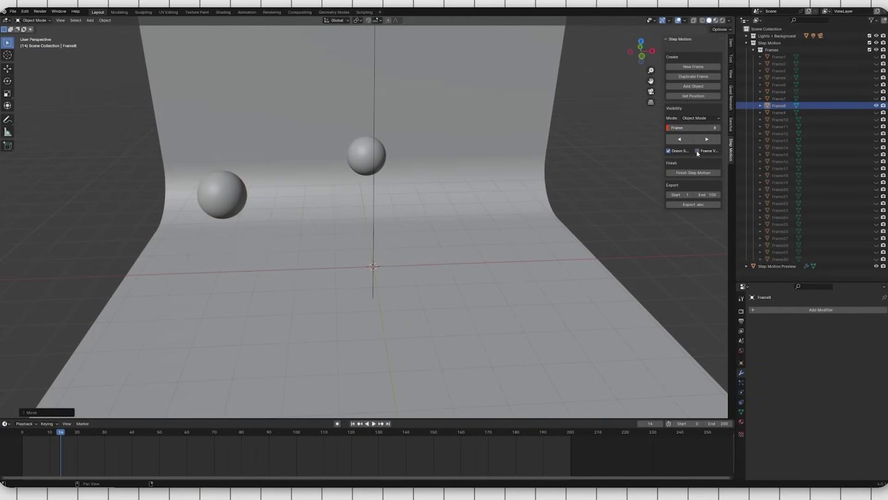
click(697, 151)
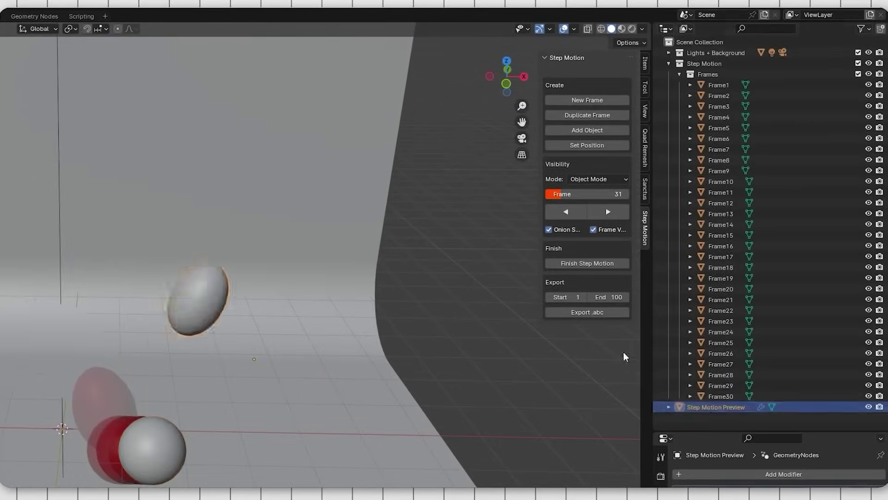
- Export the animation as an Alembic (.abc) file and collapse the Animation collection
click(591, 314)
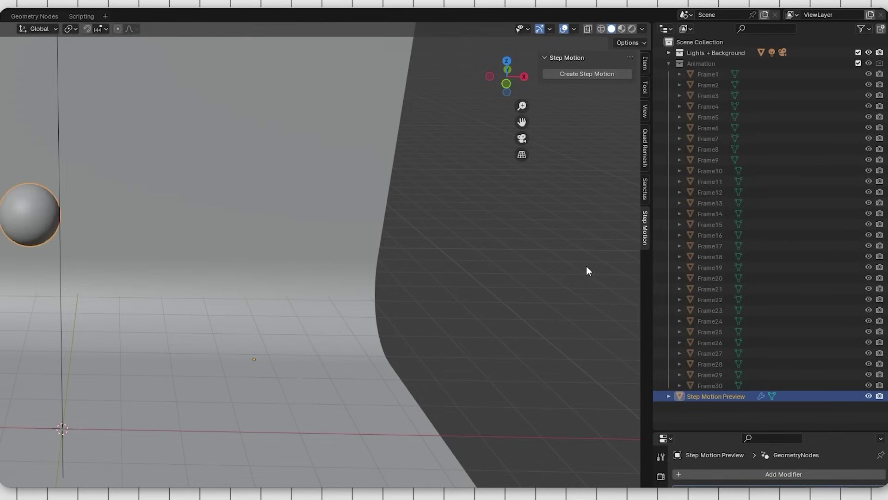
click(667, 67)
- Create a new step-motion setup and lower its preview FPS from 16 to 13
click(608, 73)
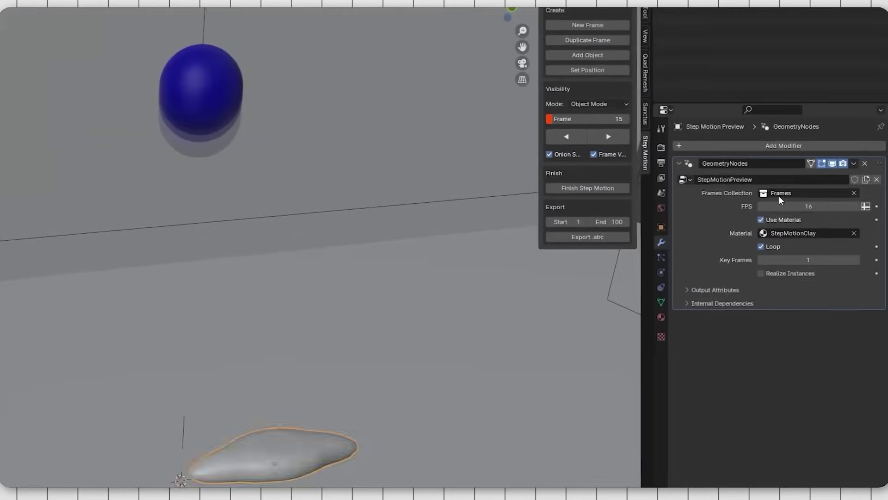
drag(817, 184, 805, 185)
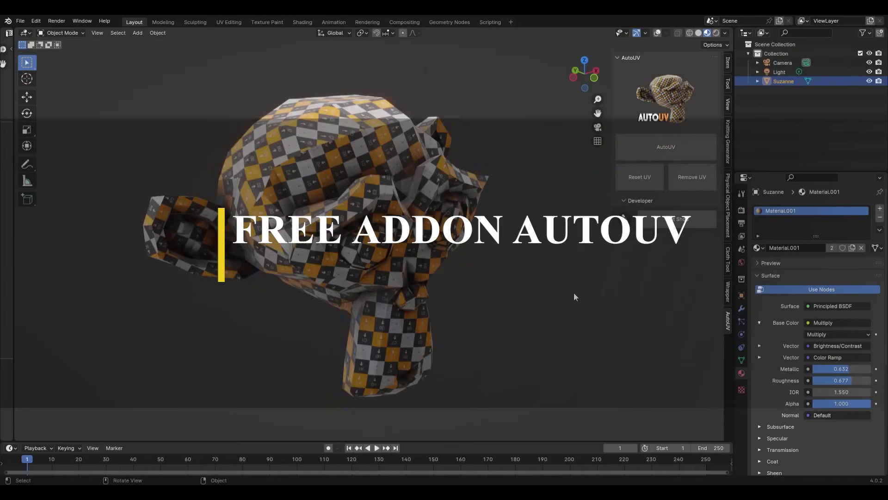
- Orbit and zoom out around the checker-textured Suzanne to inspect the AutoUV result
middle_drag(471, 309, 496, 276)
scroll(496, 276, down, 2)
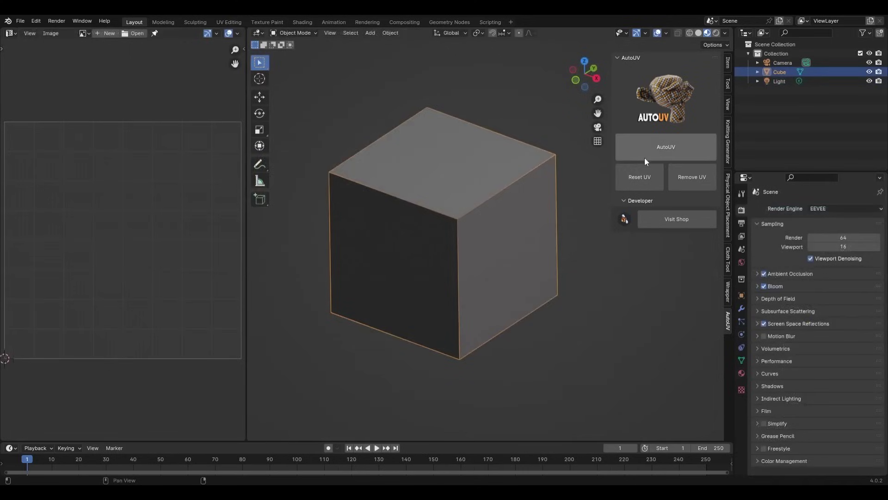
- Auto-unwrap the cube's UVs with AutoUV and orbit to an isometric view
click(648, 156)
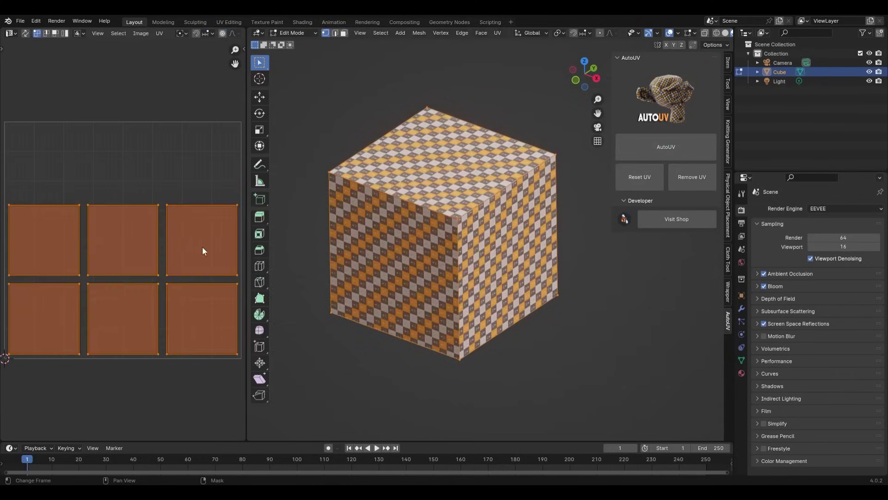
click(357, 350)
scroll(361, 352, down, 3)
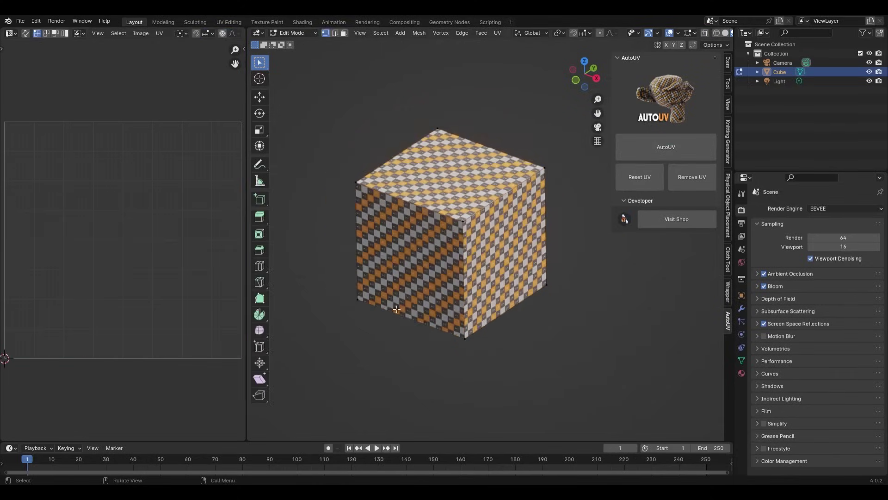
key(Tab)
click(597, 279)
middle_drag(598, 278, 545, 281)
- Select the whole cube mesh in Edit Mode to inspect its six UV islands, then exit
key(Tab)
key(a)
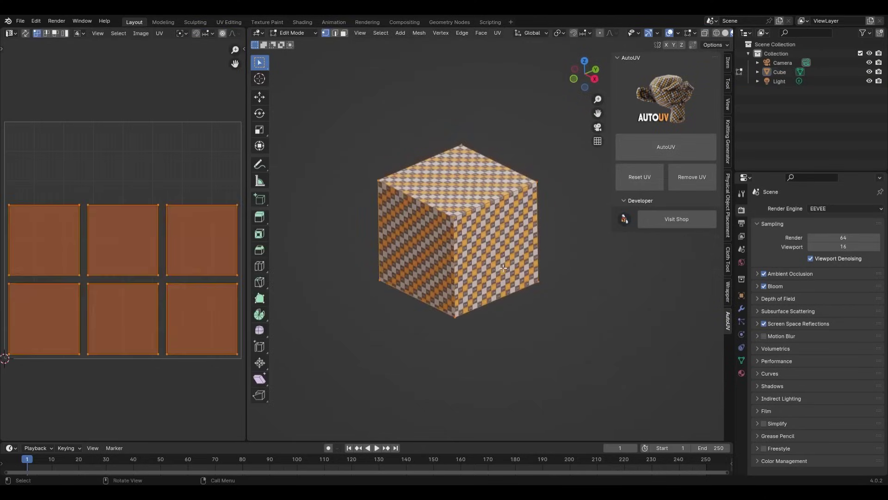
click(182, 193)
click(177, 249)
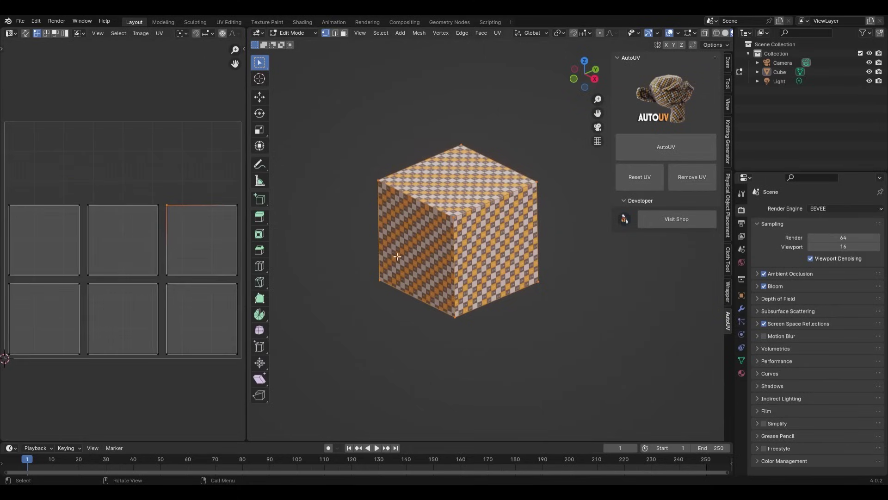
key(Tab)
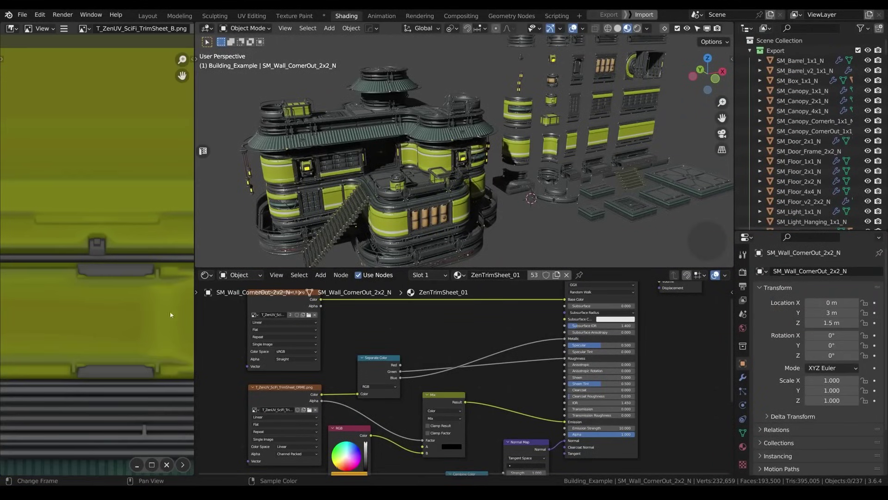
- Close the trim-sheet texture image editor pane
click(166, 464)
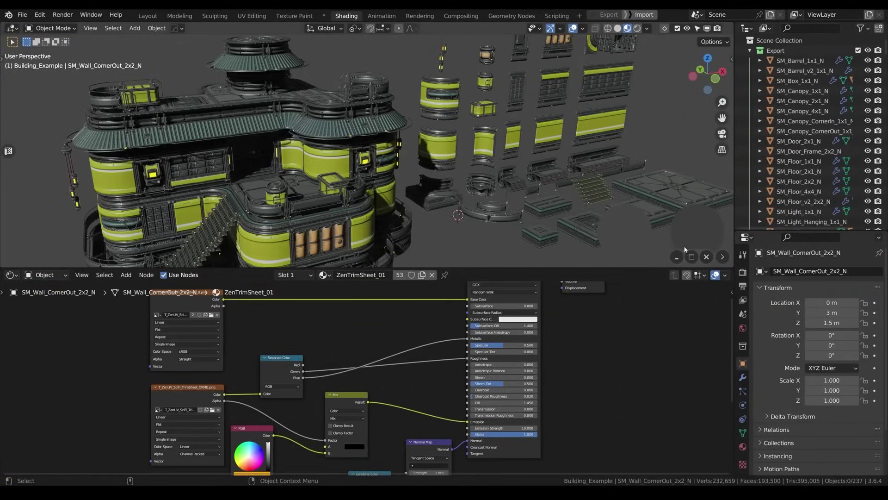